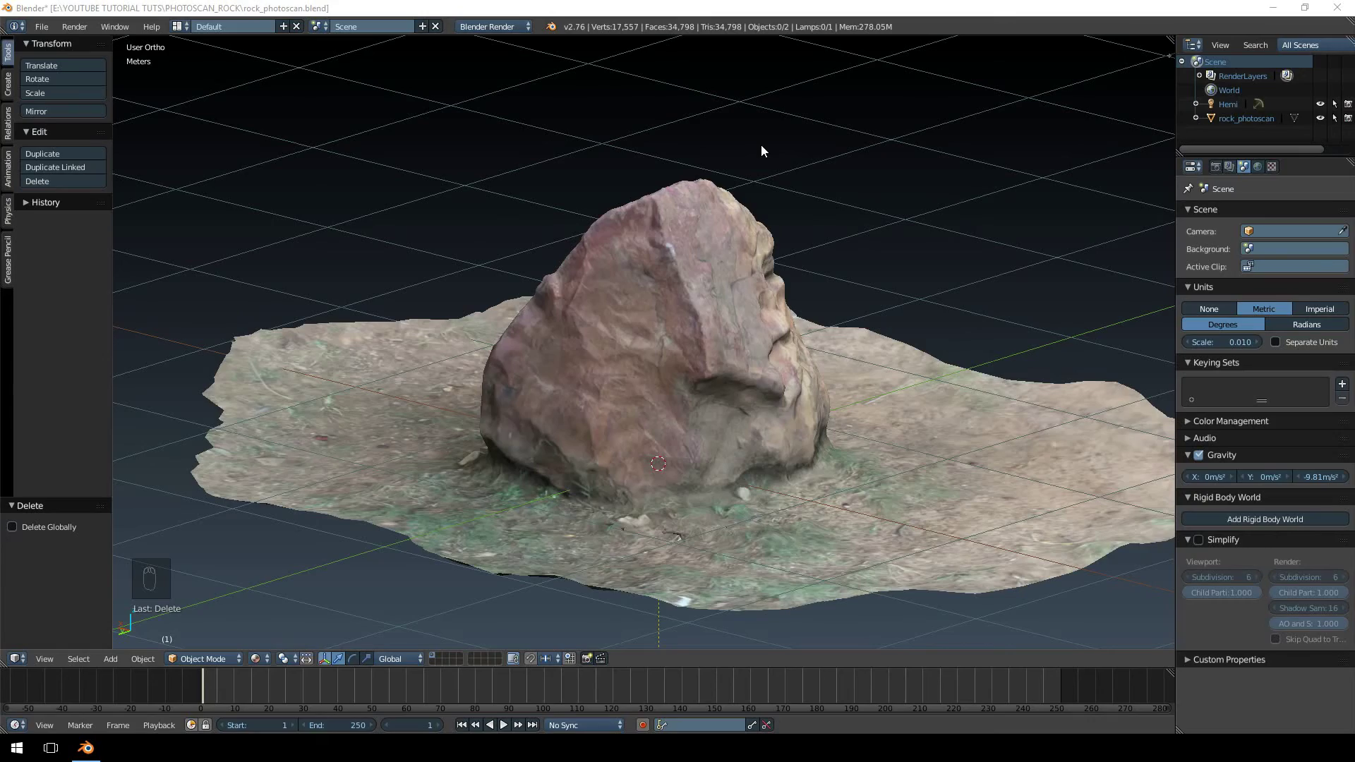
Reset the 3D cursor to the world origin and add a cube mesh there
right_click(794, 299)
middle_click_drag(794, 298, 676, 325)
key("a")
key("shift+c")
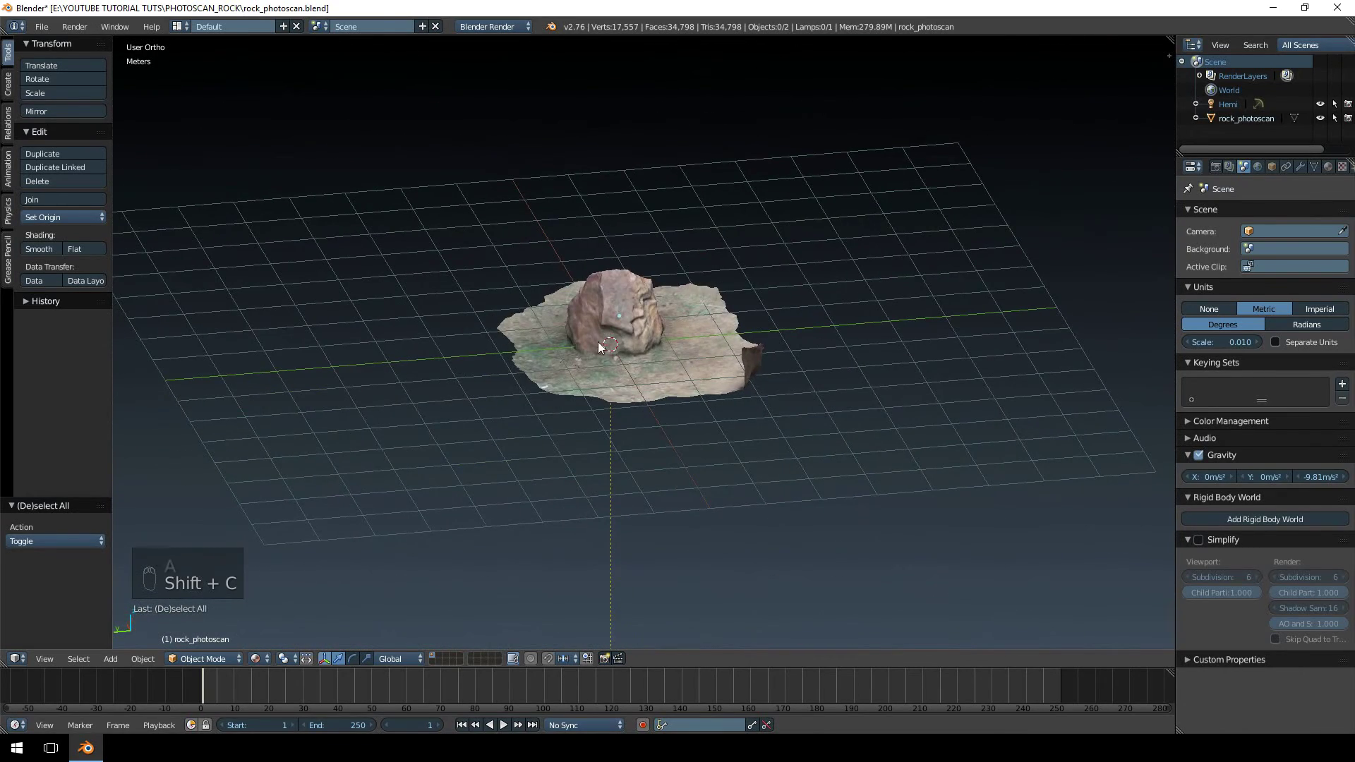
scroll(617, 354, "up", 6)
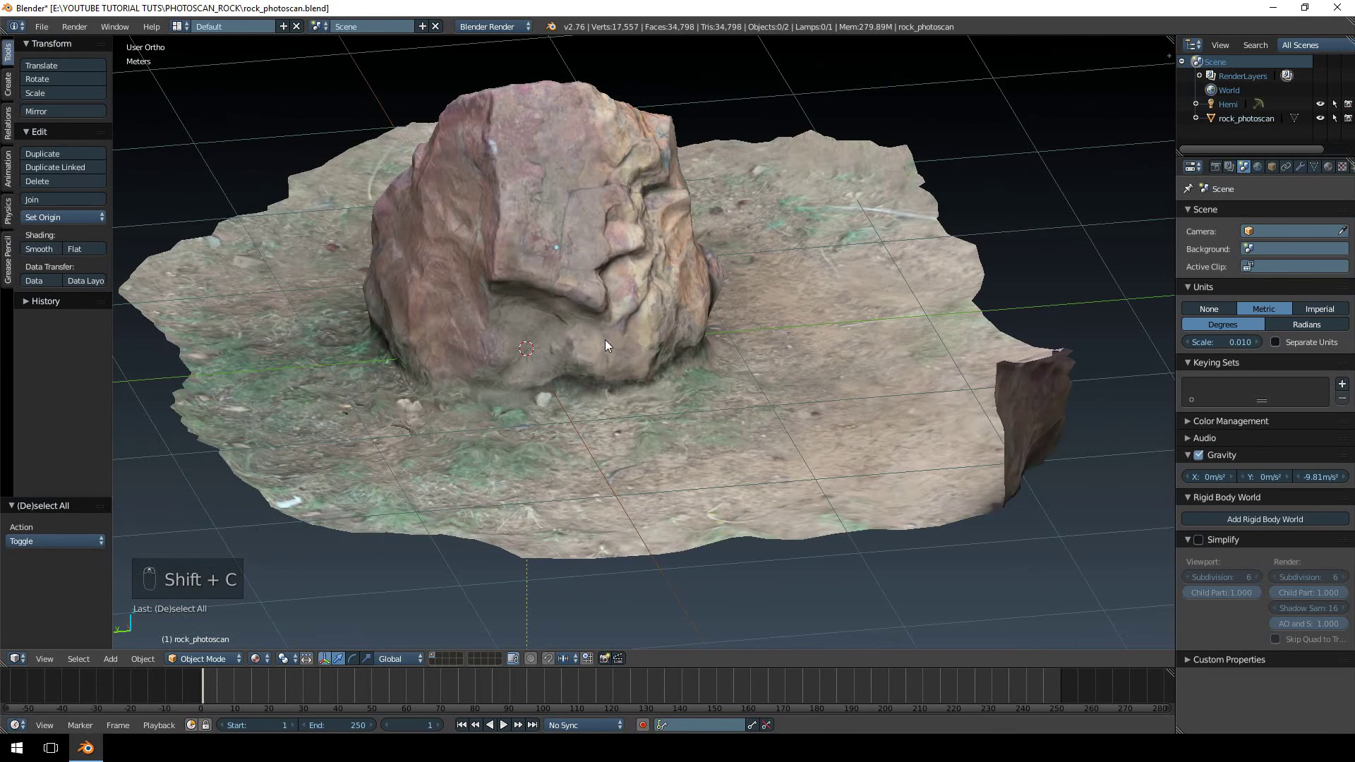
key("shift+a")
mouse_move(607, 340)
left_click(657, 357)
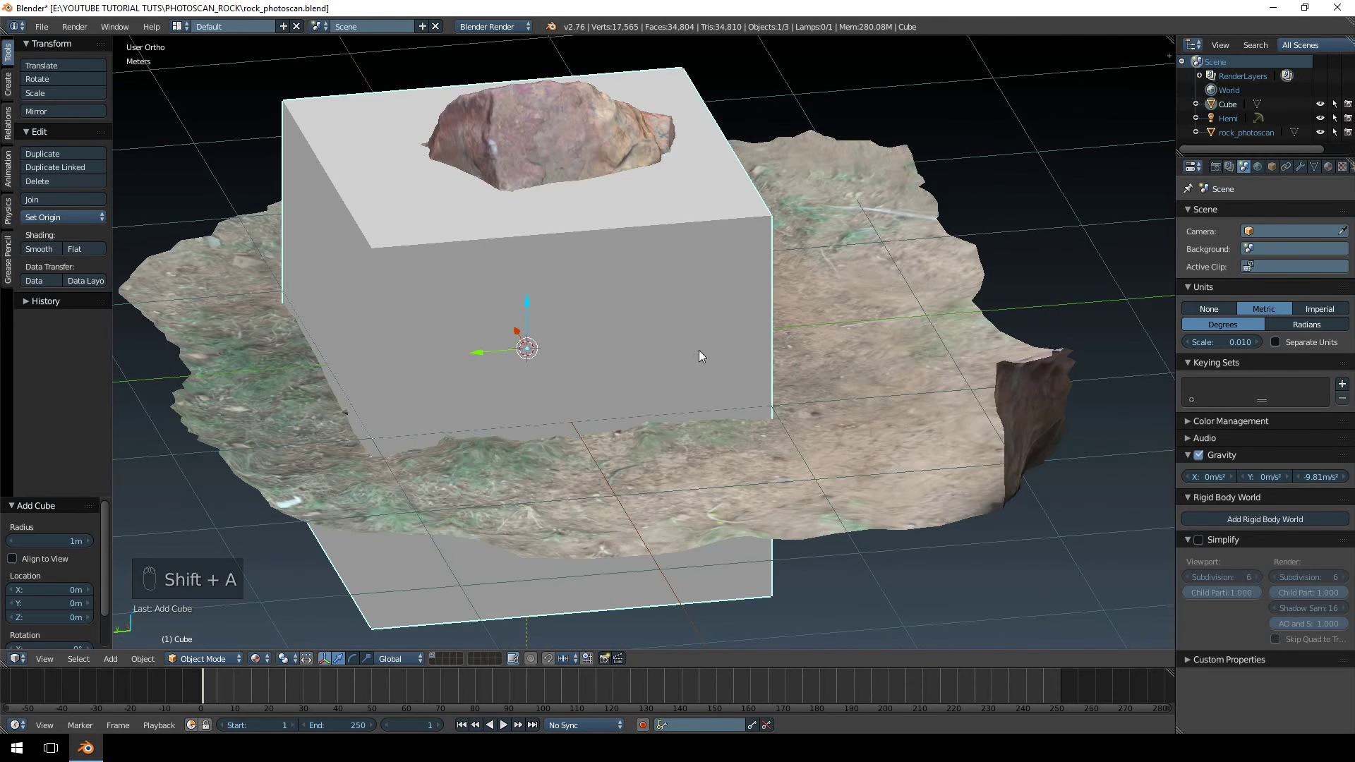
In wireframe edit mode and front view, raise the cube's top face to the height of the rock's peak
middle_click_drag(735, 344, 739, 310)
key("KP_1")
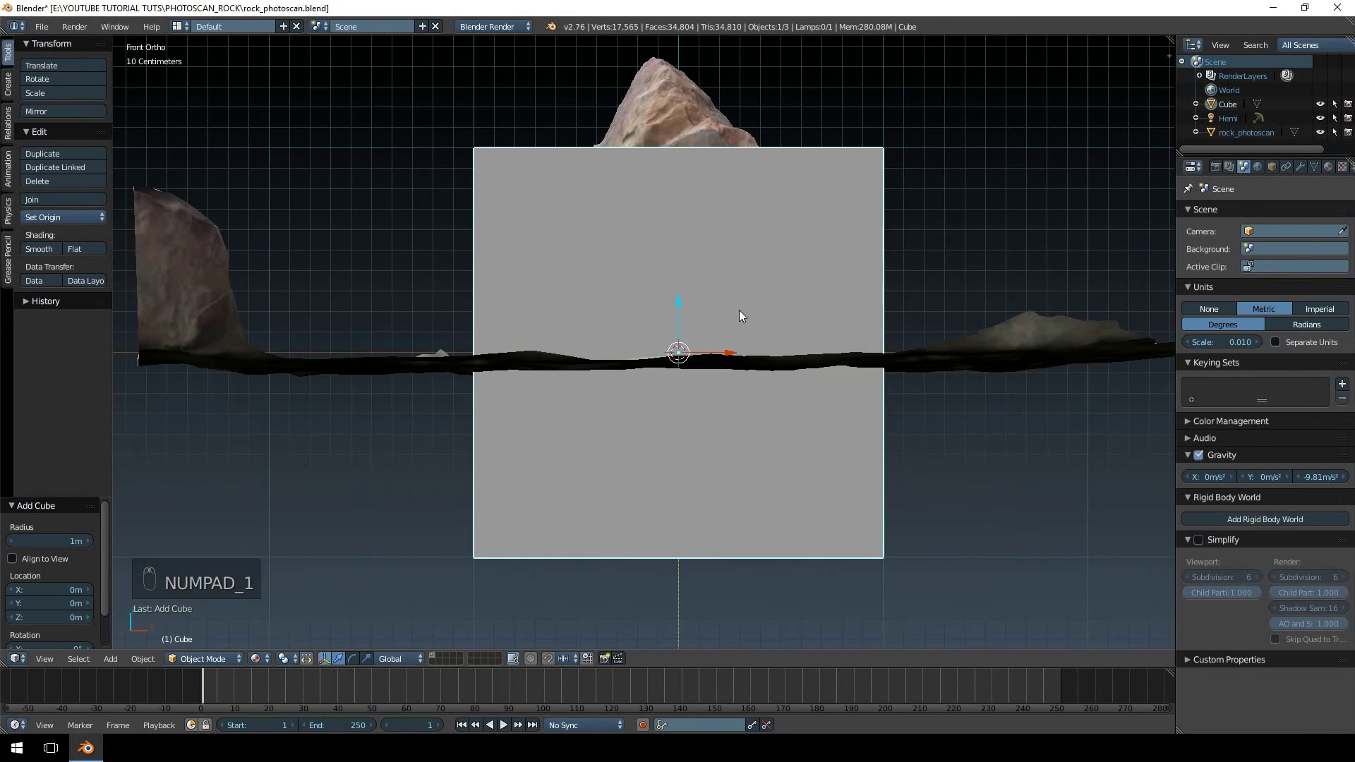
key("z")
key("Tab")
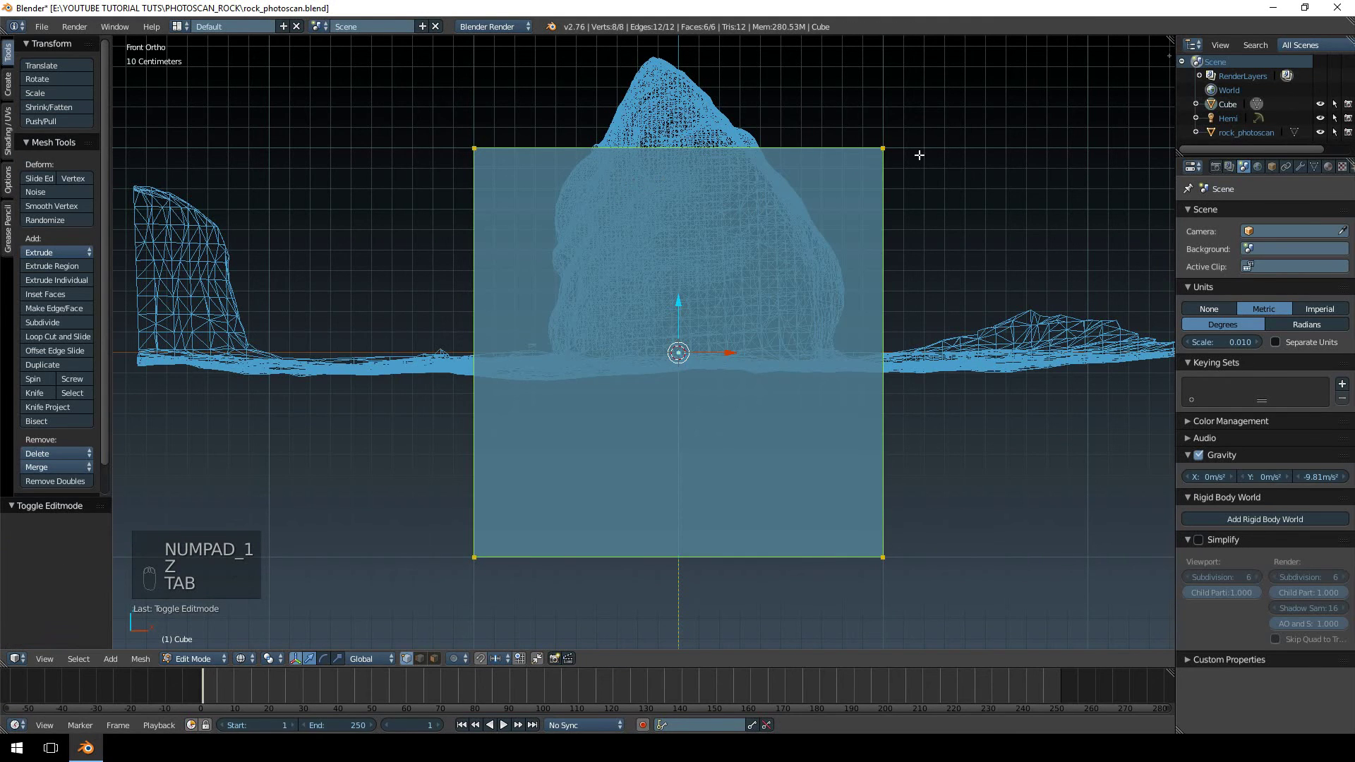
key("a")
key("a")
left_click_drag(920, 100, 519, 282)
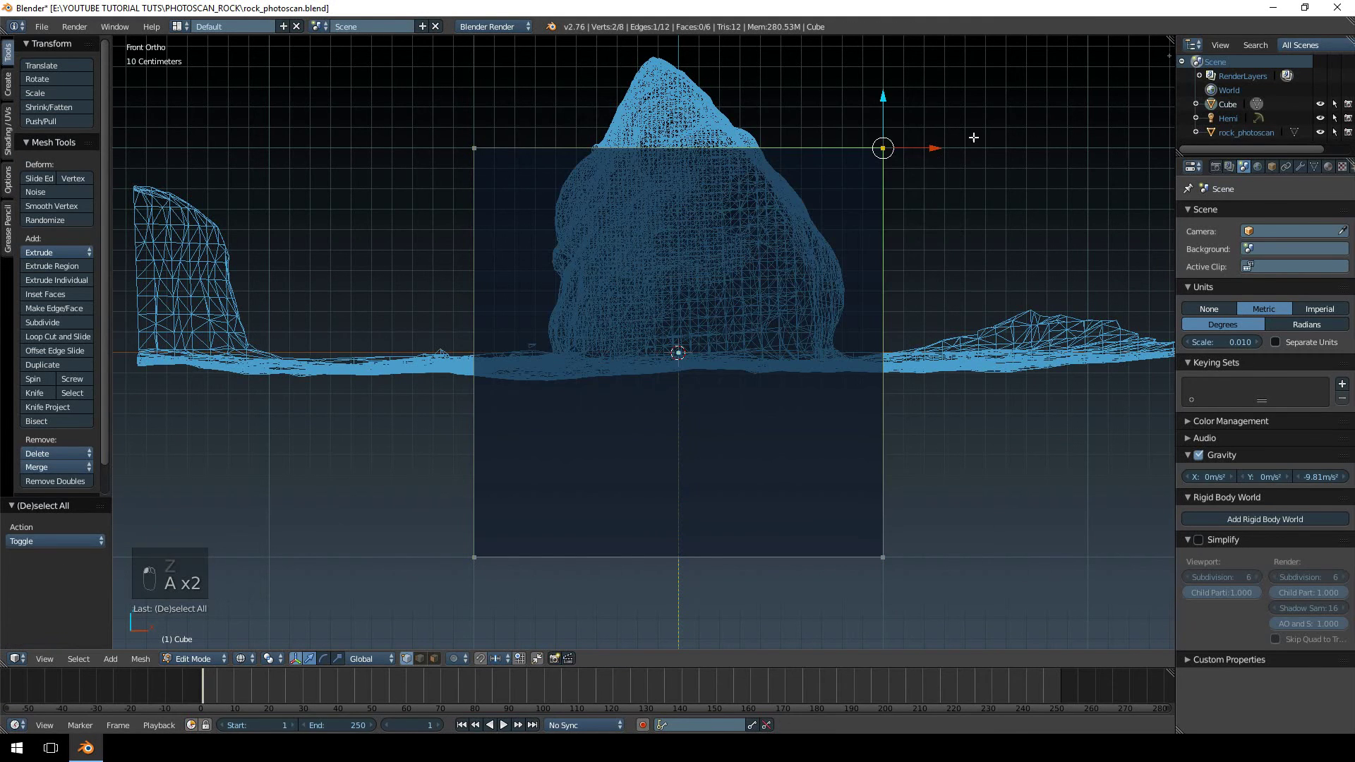
key("a")
left_click_drag(973, 137, 254, 366)
middle_click_drag(710, 233, 707, 308, "shift")
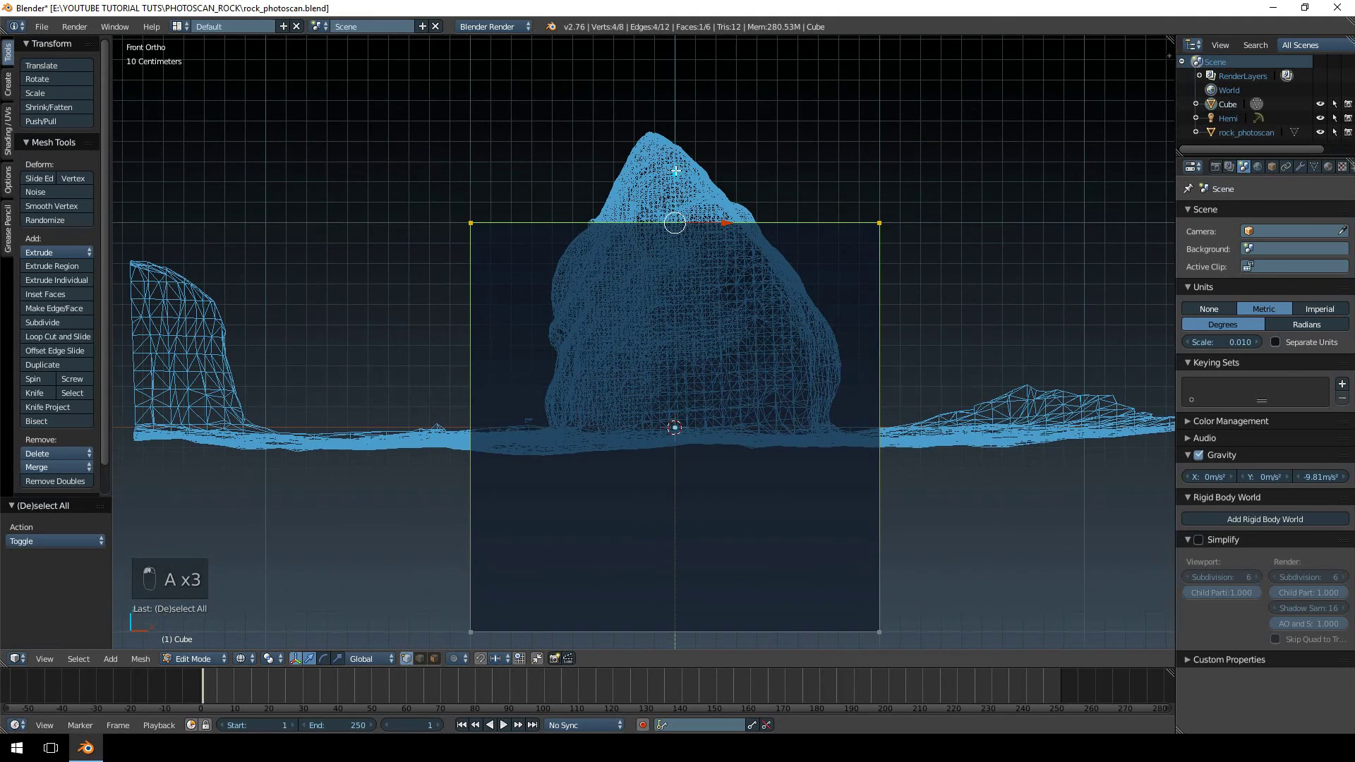
Raise the cube's bottom face to just below the scanned ground level at the rock's base
key("a")
middle_click_drag(792, 387, 760, 201, "shift")
mouse_move(832, 296)
left_mouse_down("ctrl")
mouse_move(838, 575)
mouse_move(790, 607)
left_mouse_up("ctrl")
middle_click_drag(693, 357, 710, 490, "shift")
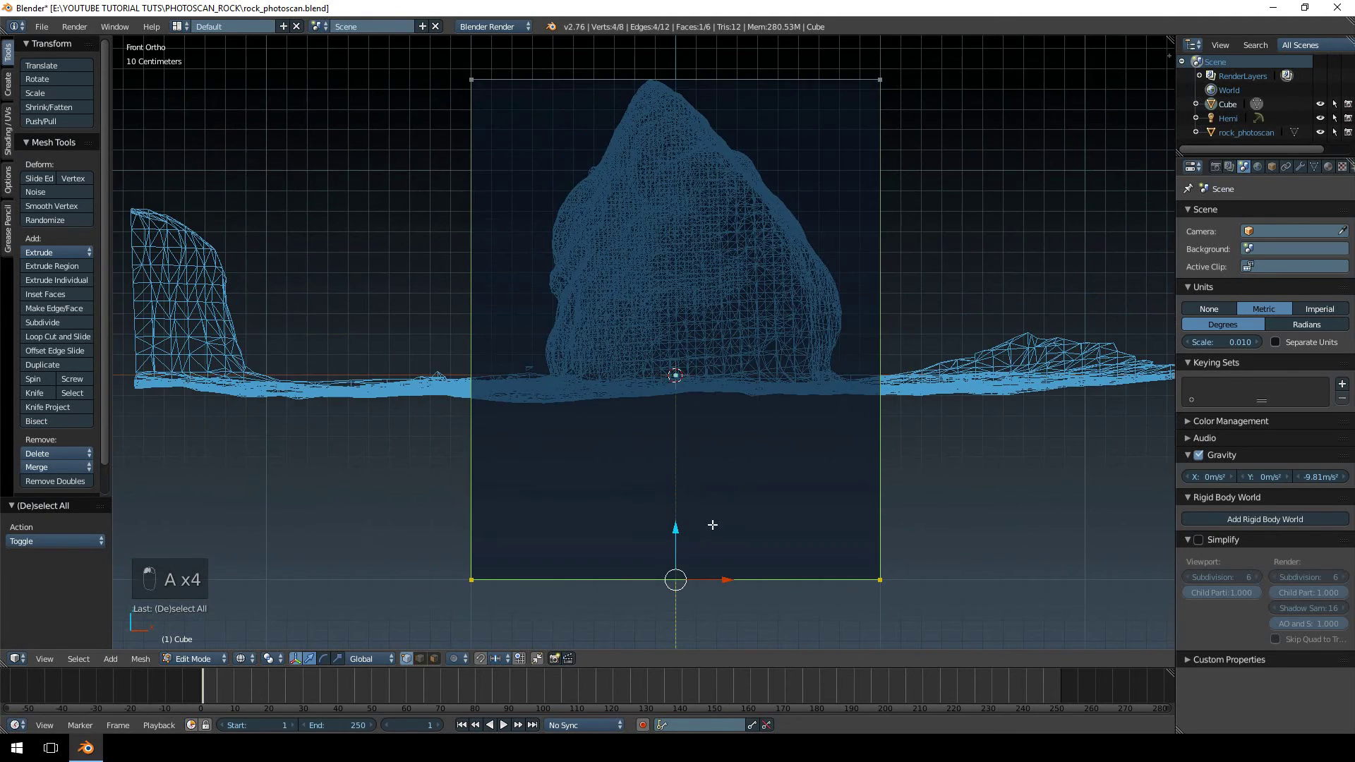
left_click_drag(673, 532, 678, 339)
Move both X-facing sides of the cube inward to the rock's width, the +X side by about 18 cm
key("a")
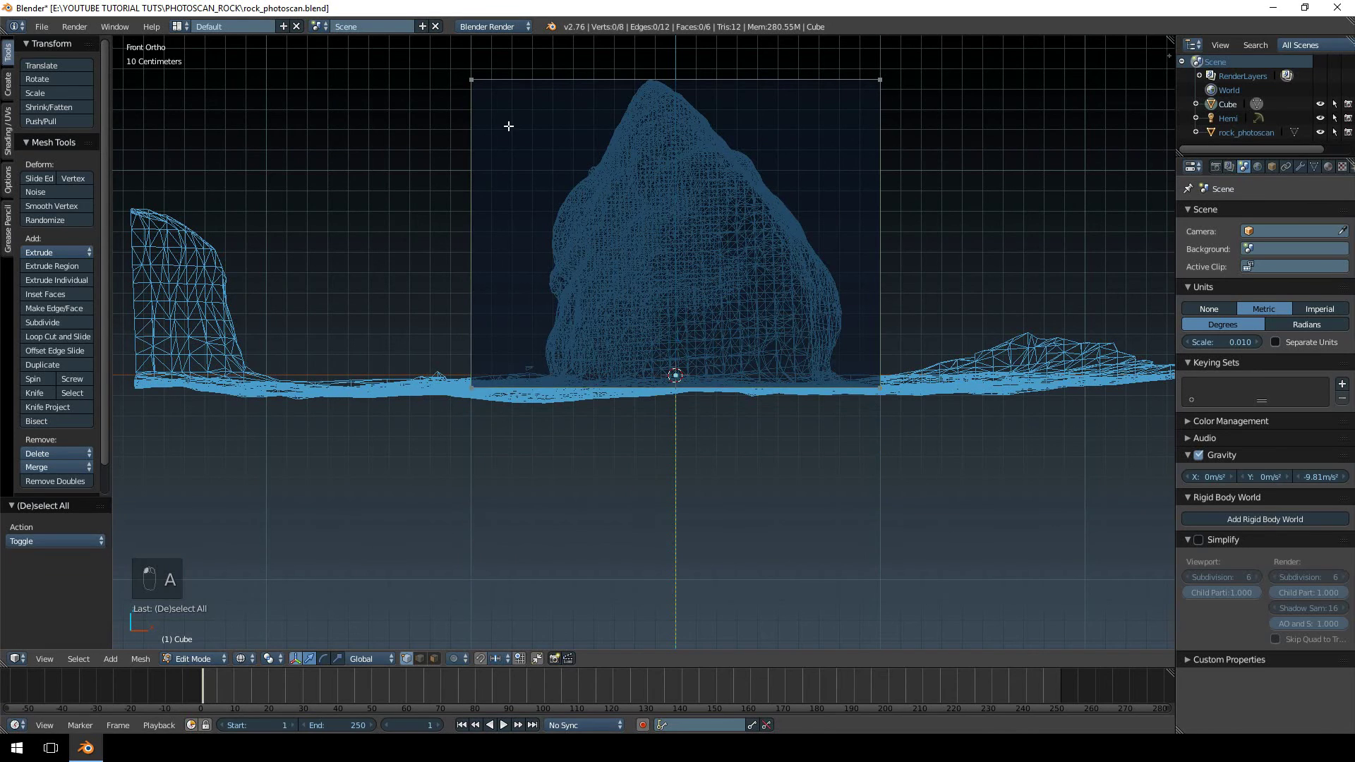
left_click_drag(520, 48, 543, 583, "ctrl")
left_click_drag(520, 239, 596, 250)
key("a")
left_click_drag(937, 60, 945, 485, "ctrl")
left_click_drag(938, 237, 898, 235)
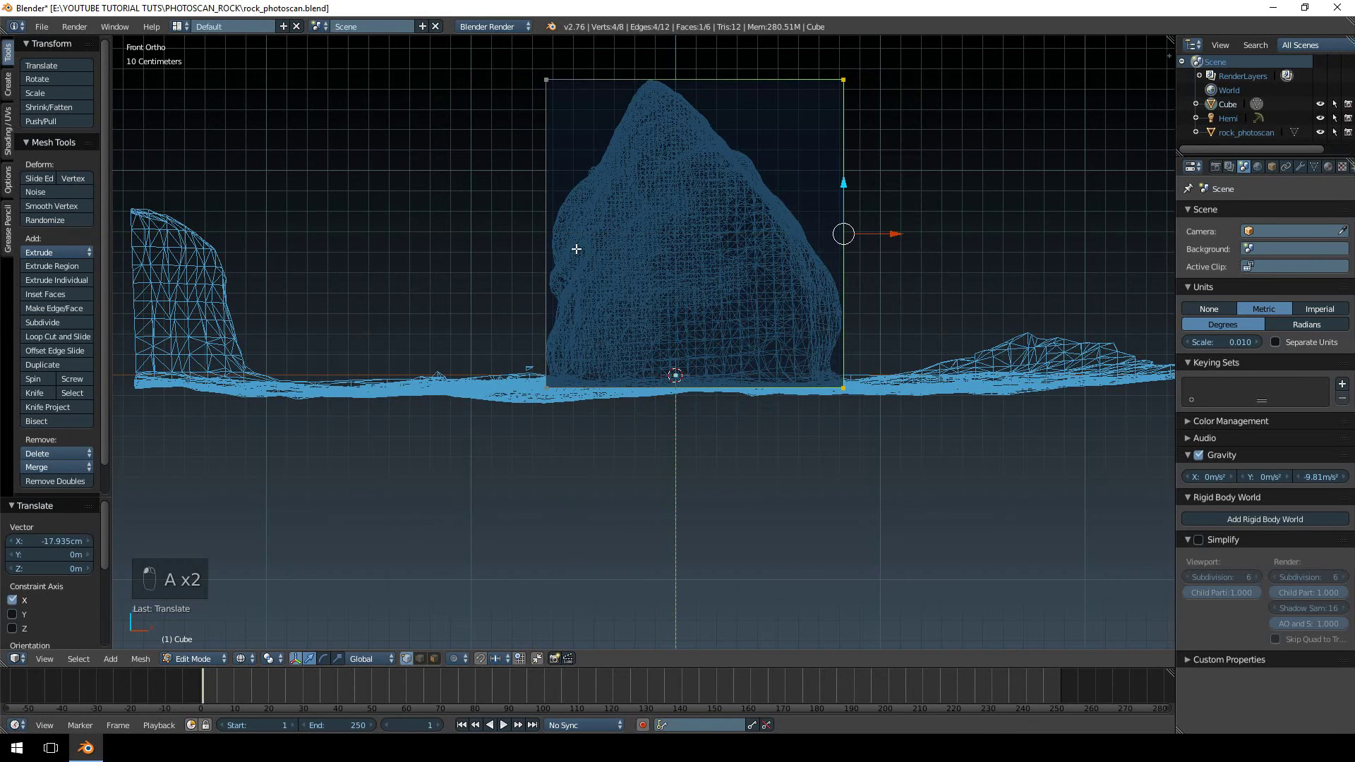
From the right view, move both Y-facing sides of the cube to fit the rock's depth
key("KP_3")
key("a")
left_click_drag(998, 57, 935, 521, "ctrl")
left_click_drag(1004, 233, 927, 237)
key("a")
mouse_move(637, 63)
left_mouse_down("ctrl")
mouse_move(492, 157)
mouse_move(638, 544)
left_mouse_up("ctrl")
left_click_drag(604, 239, 611, 238)
middle_click_drag(659, 146, 797, 251)
From the top view, move the cube's upper rear -X corner inward by about 39 cm in X and -48 cm in Y
key("Tab")
key("KP_7")
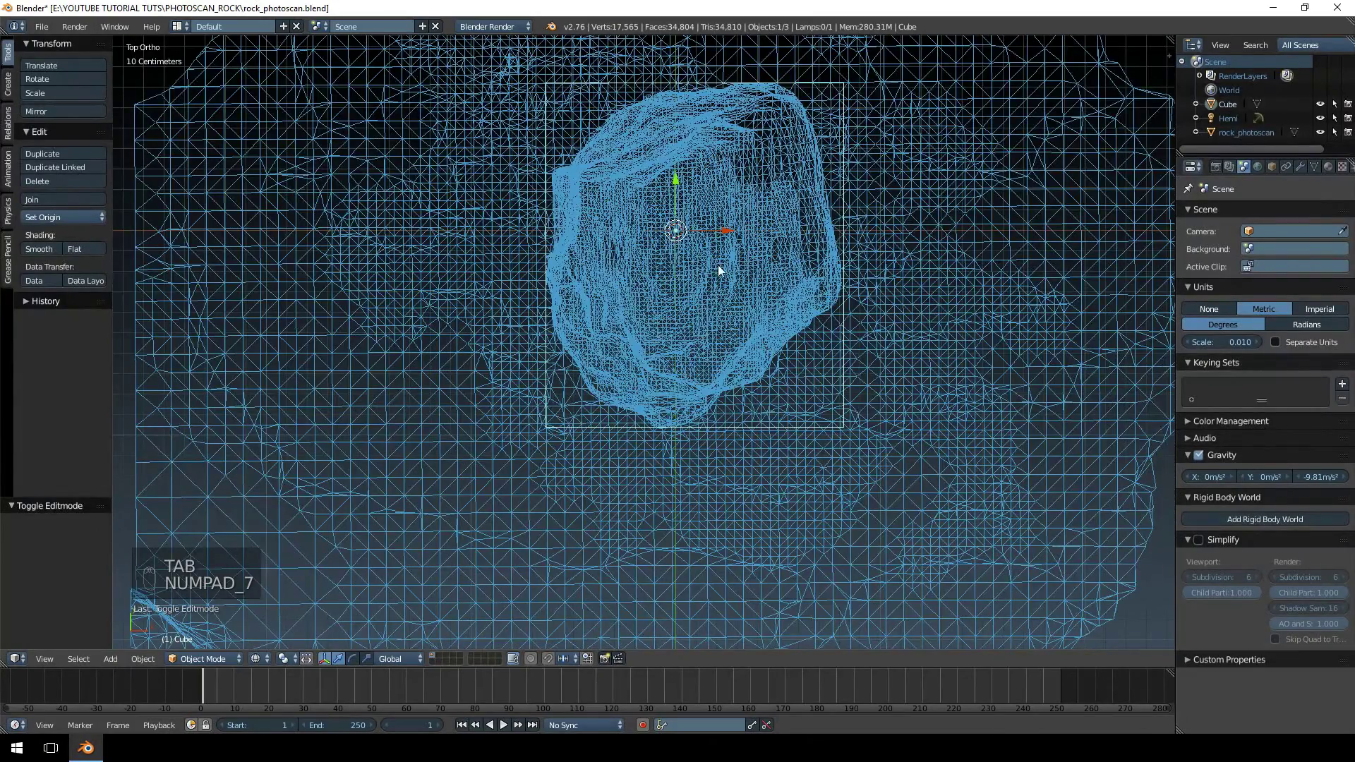
key("z")
middle_click_drag(680, 332, 646, 409, "shift")
key("Tab")
key("z")
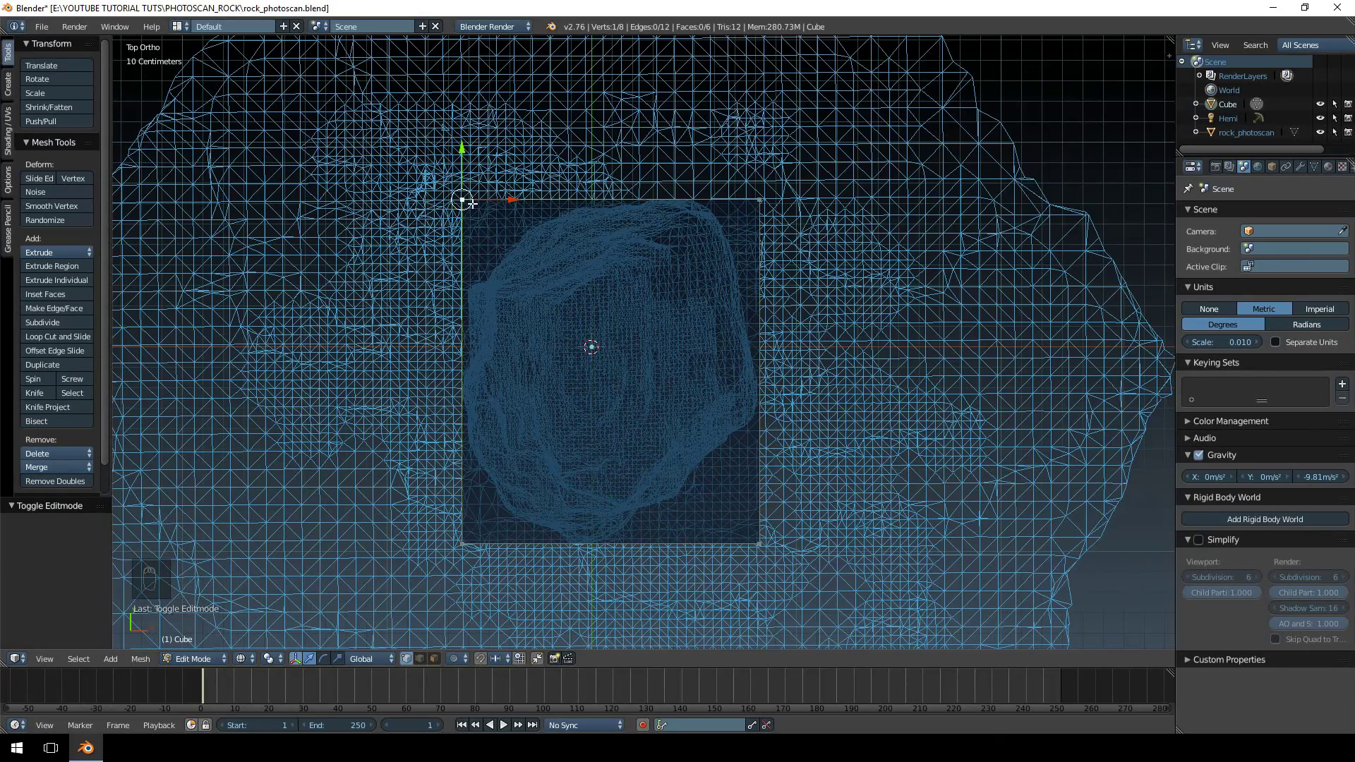
middle_click_drag(478, 200, 489, 179)
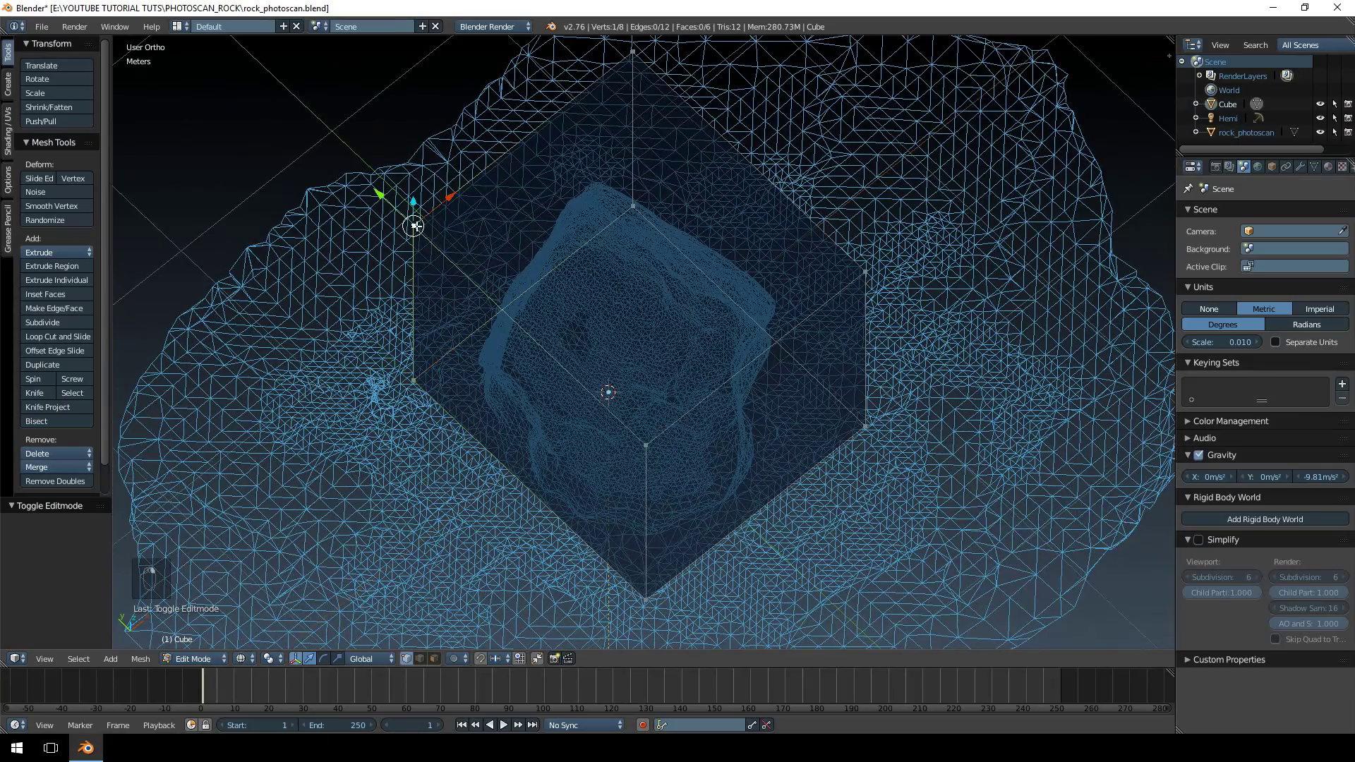
key("KP_7")
key("g")
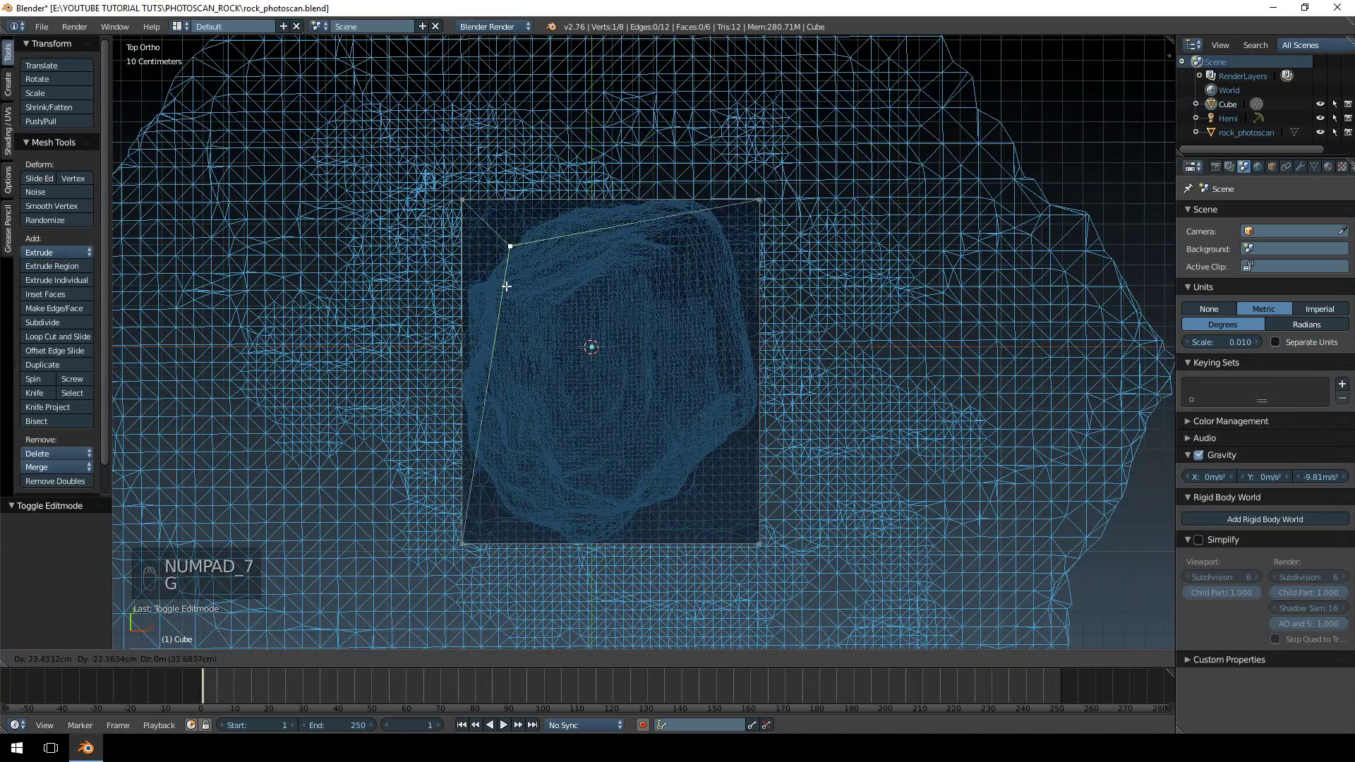
left_click(534, 335)
Move the cube's upper rear +X corner inward by about -55 cm in X and -31 cm in Y
middle_click_drag(546, 297, 609, 173)
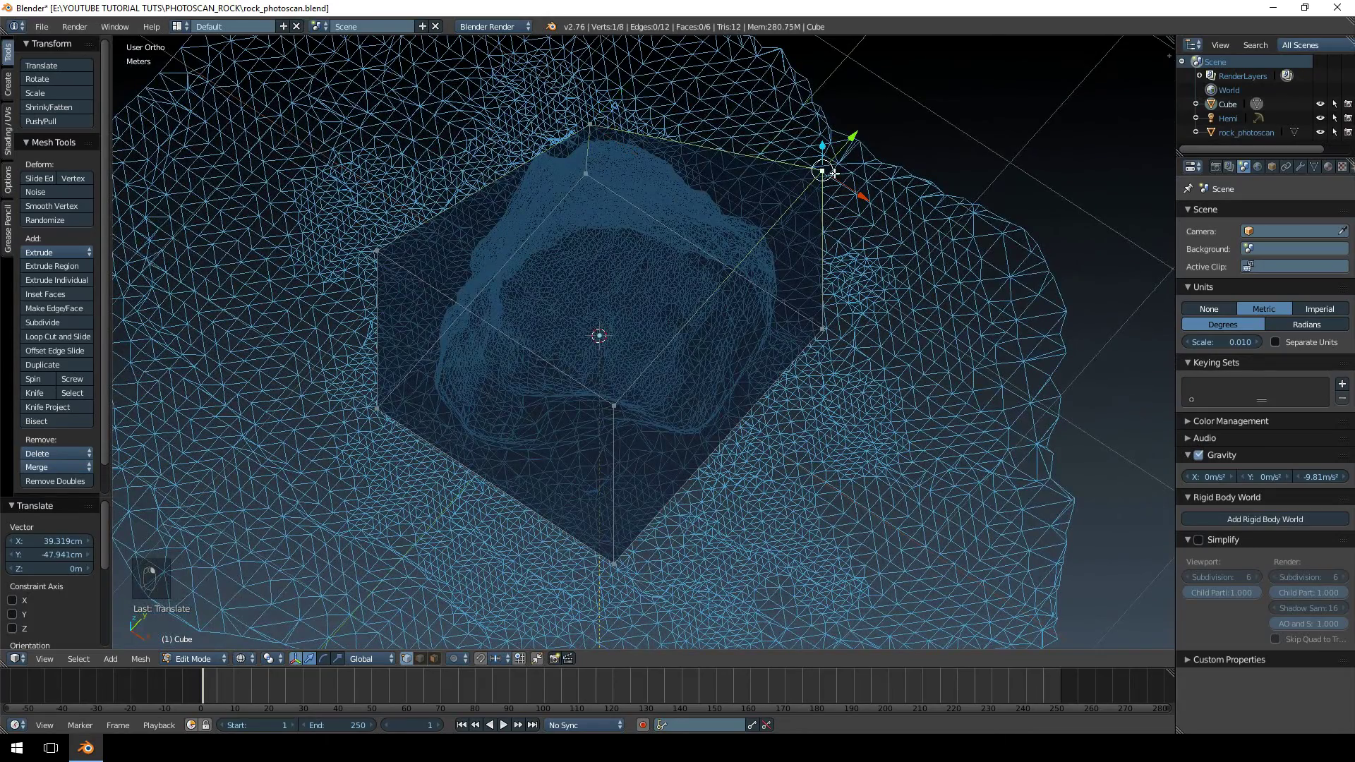
key("KP_7")
key("g")
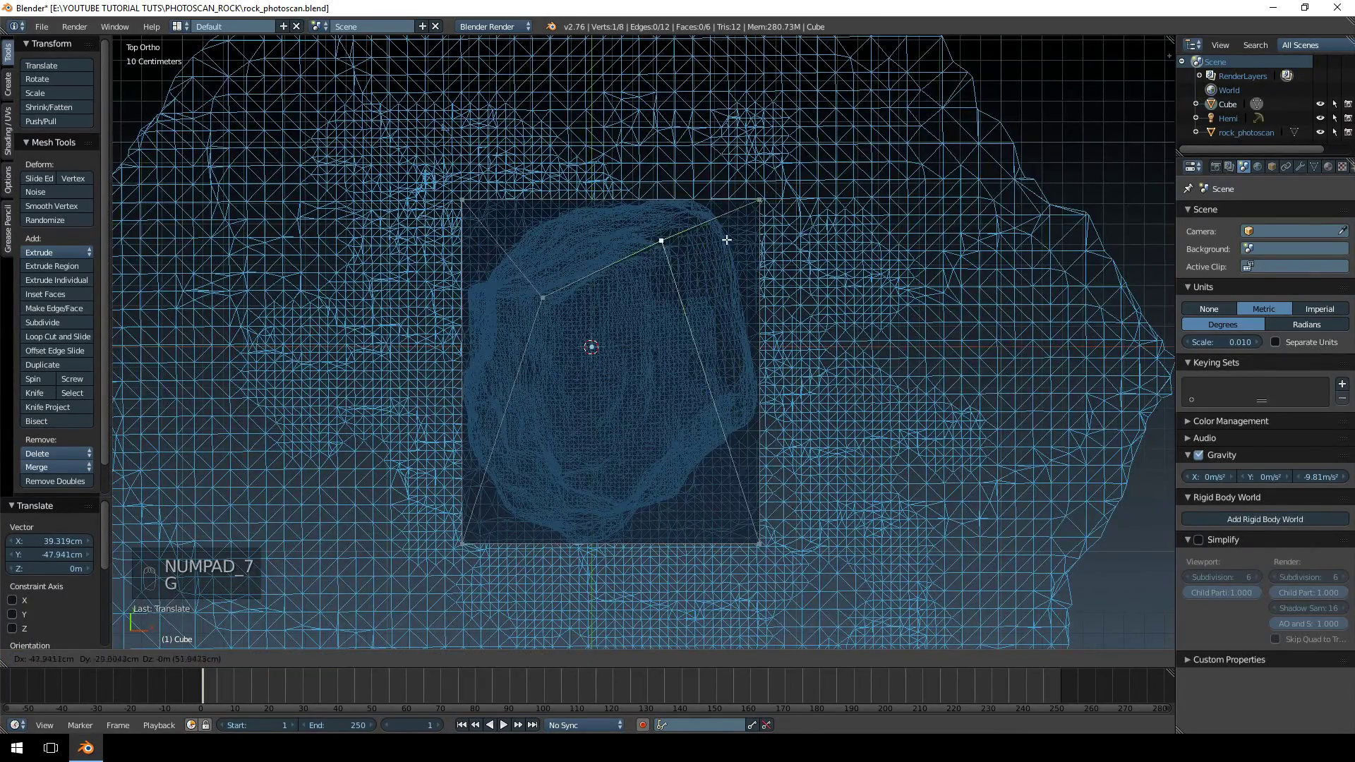
left_click(716, 259)
Move the cube's two upper front corners inward, about 49 by 39 cm on the -X side and -39 by 52 cm on the +X side
middle_click_drag(716, 260, 472, 480)
key("KP_7")
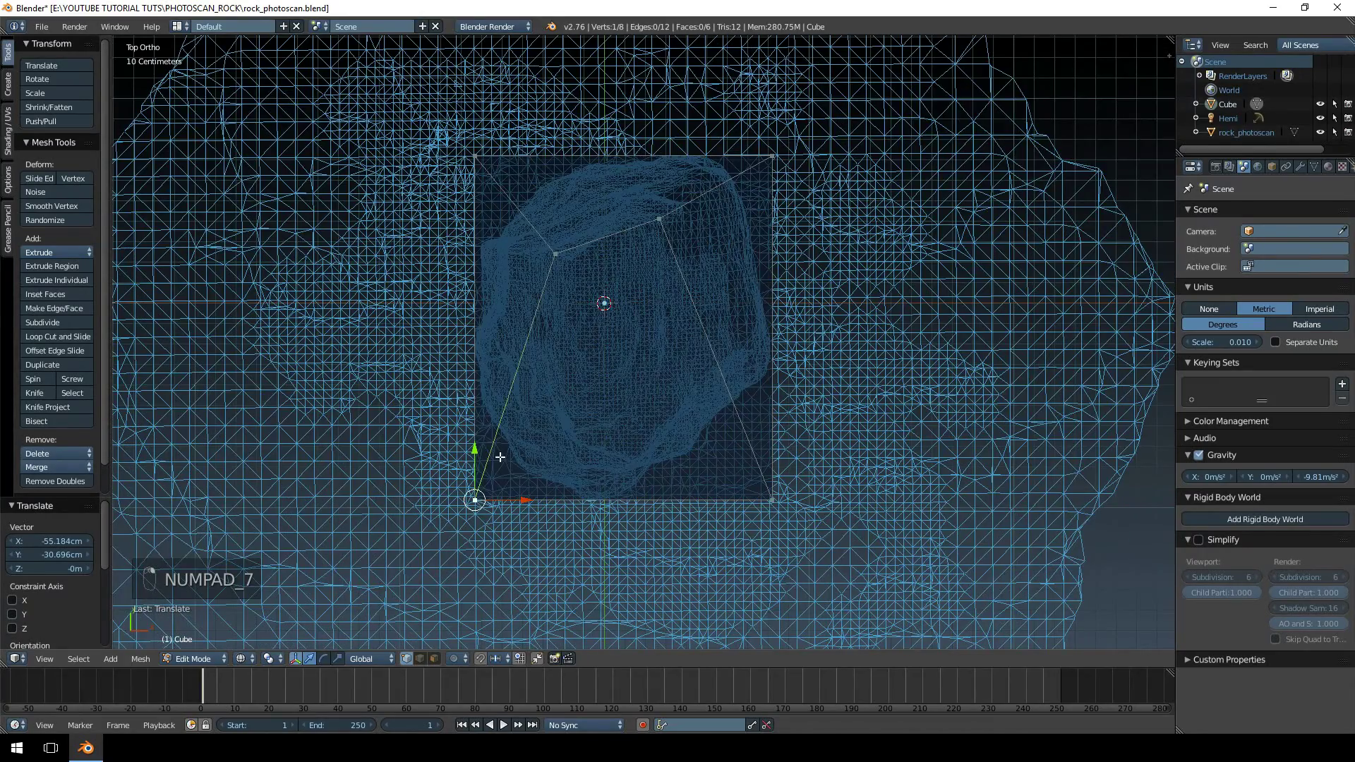
key("g")
left_click(663, 379)
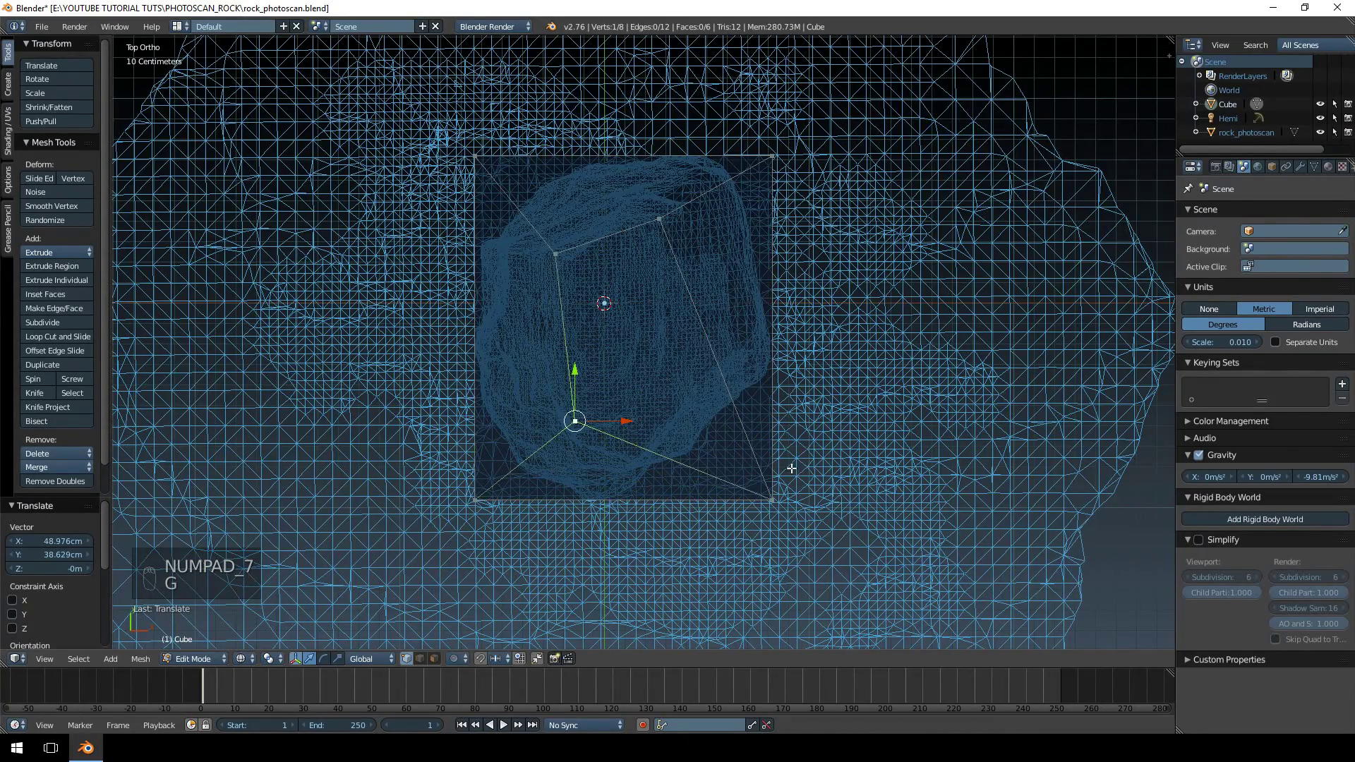
middle_click_drag(773, 466, 759, 448)
key("KP_7")
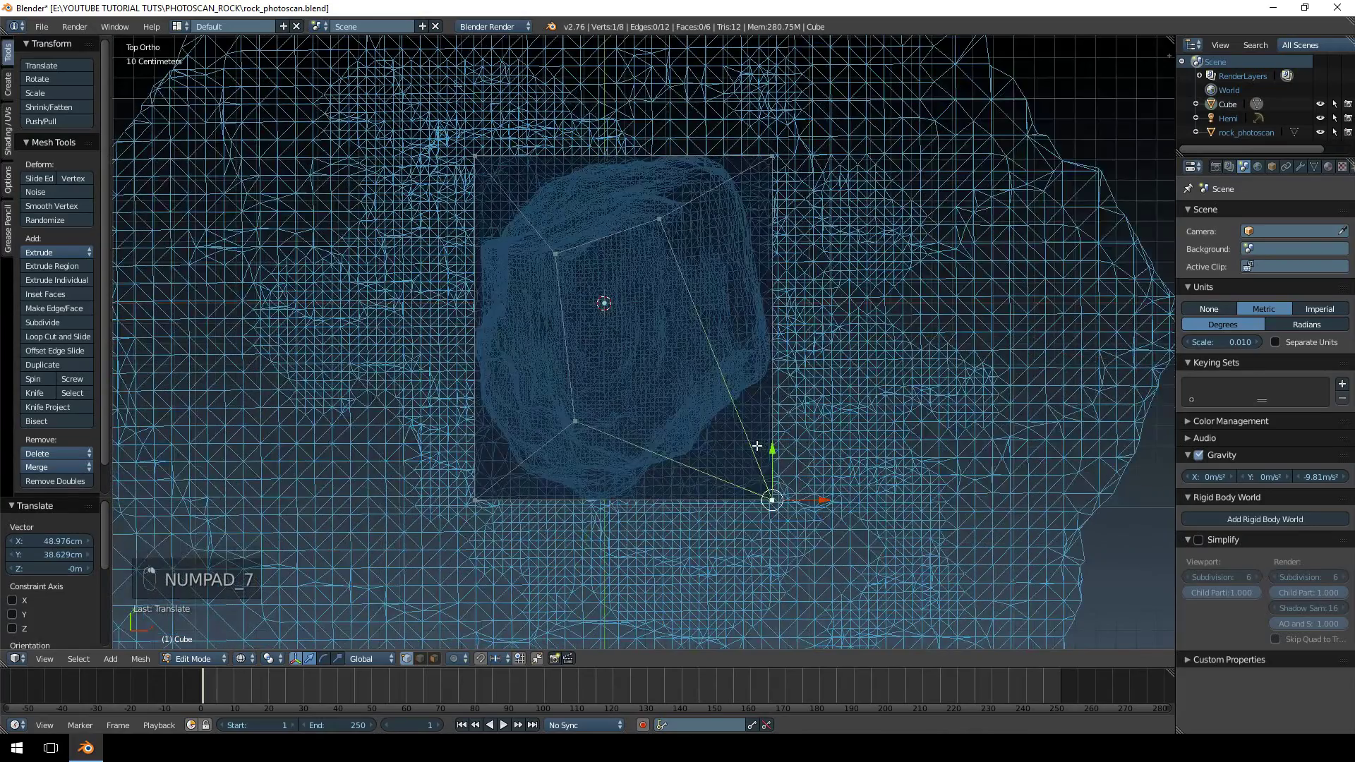
key("g")
left_click(671, 340)
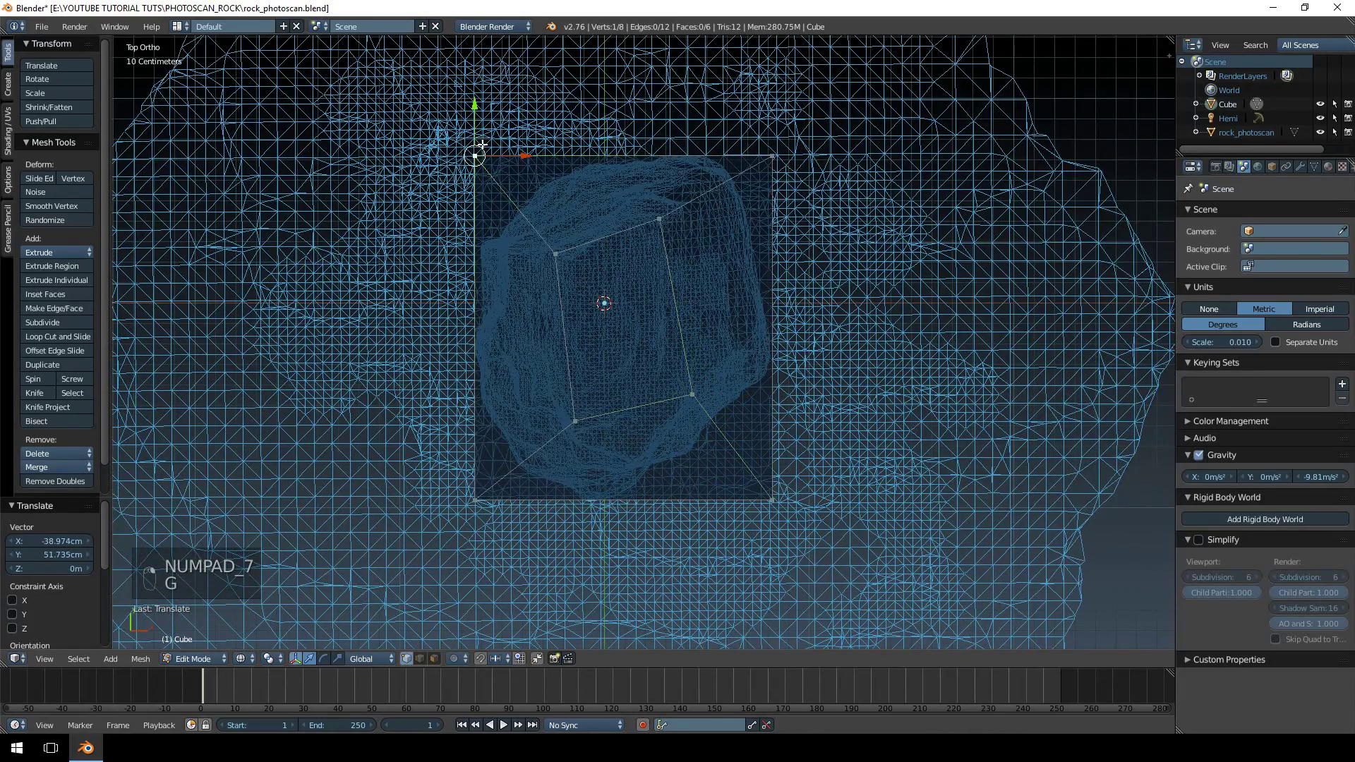
Move the cube's four base corners inward to follow the rock's footprint in the top view
key("g")
left_click(518, 200)
key("g")
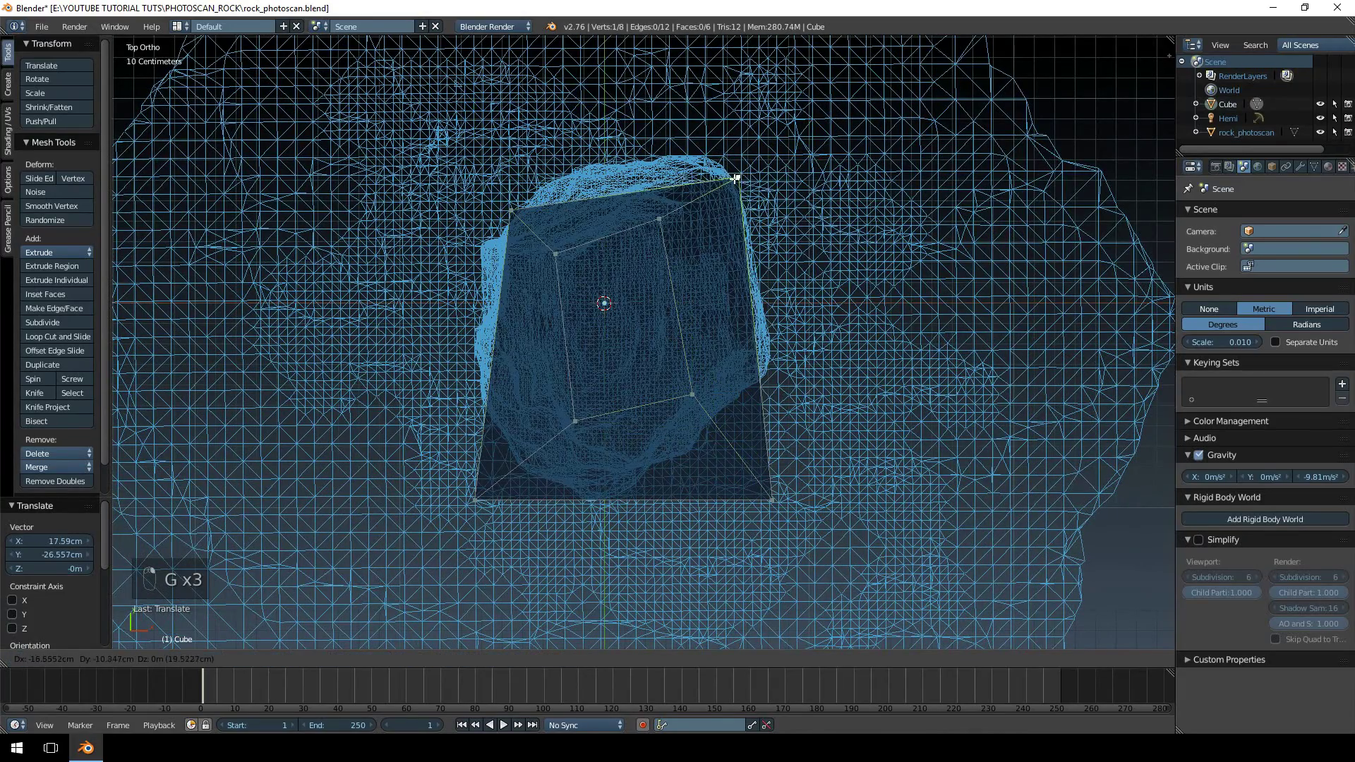
left_click(738, 175)
right_click(477, 499)
key("g")
left_click(529, 471)
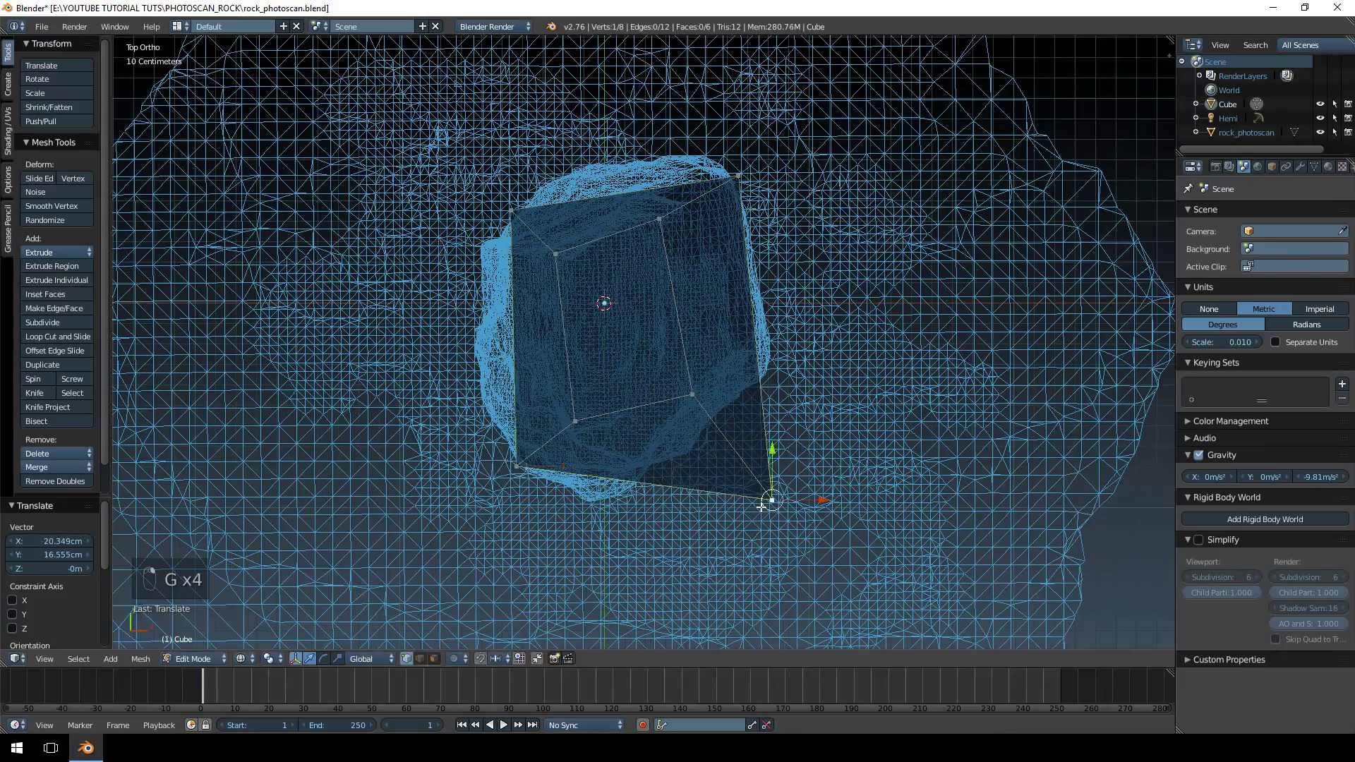
key("g")
left_click(705, 431)
middle_click_drag(706, 431, 692, 340)
key("KP_7")
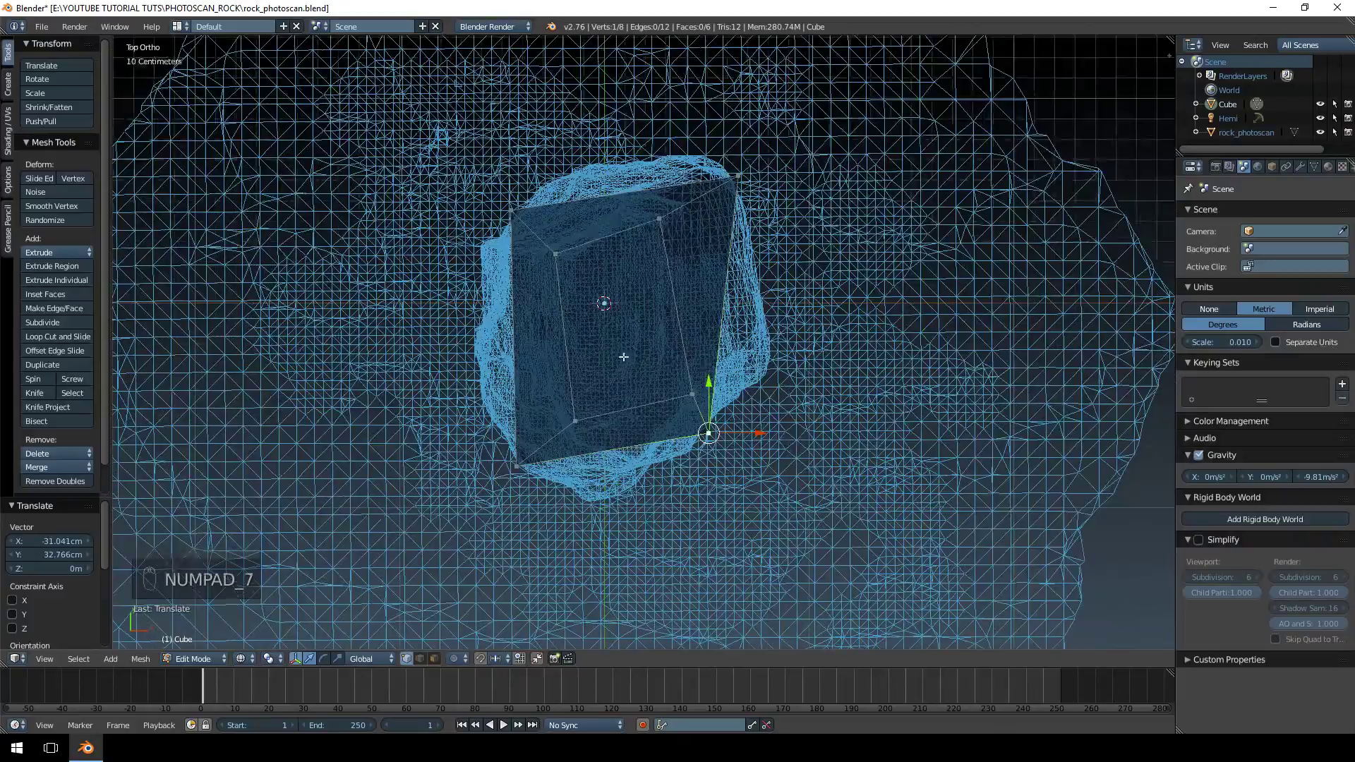
Add two crossing loop cuts through the middle of the cage, one along X and one along Y
key("ctrl+r")
left_click(558, 320)
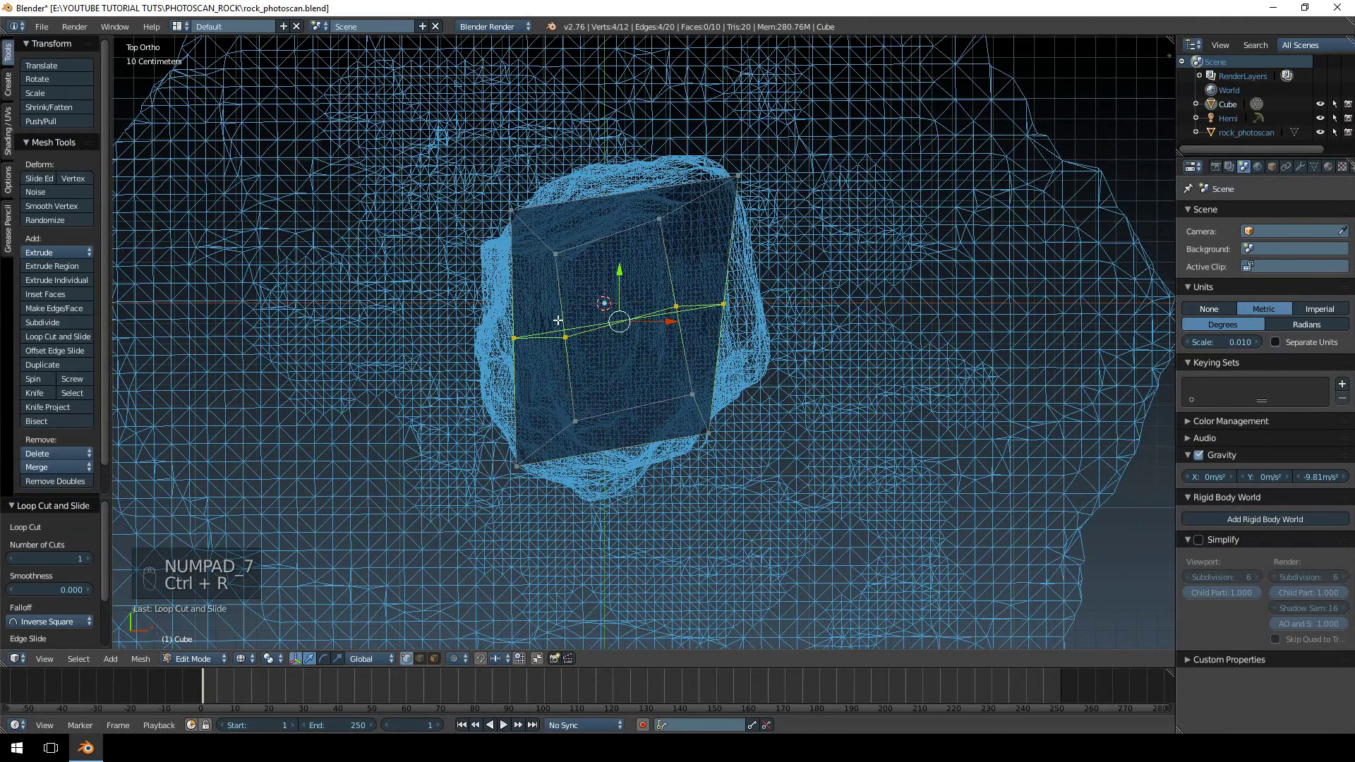
key("ctrl+r")
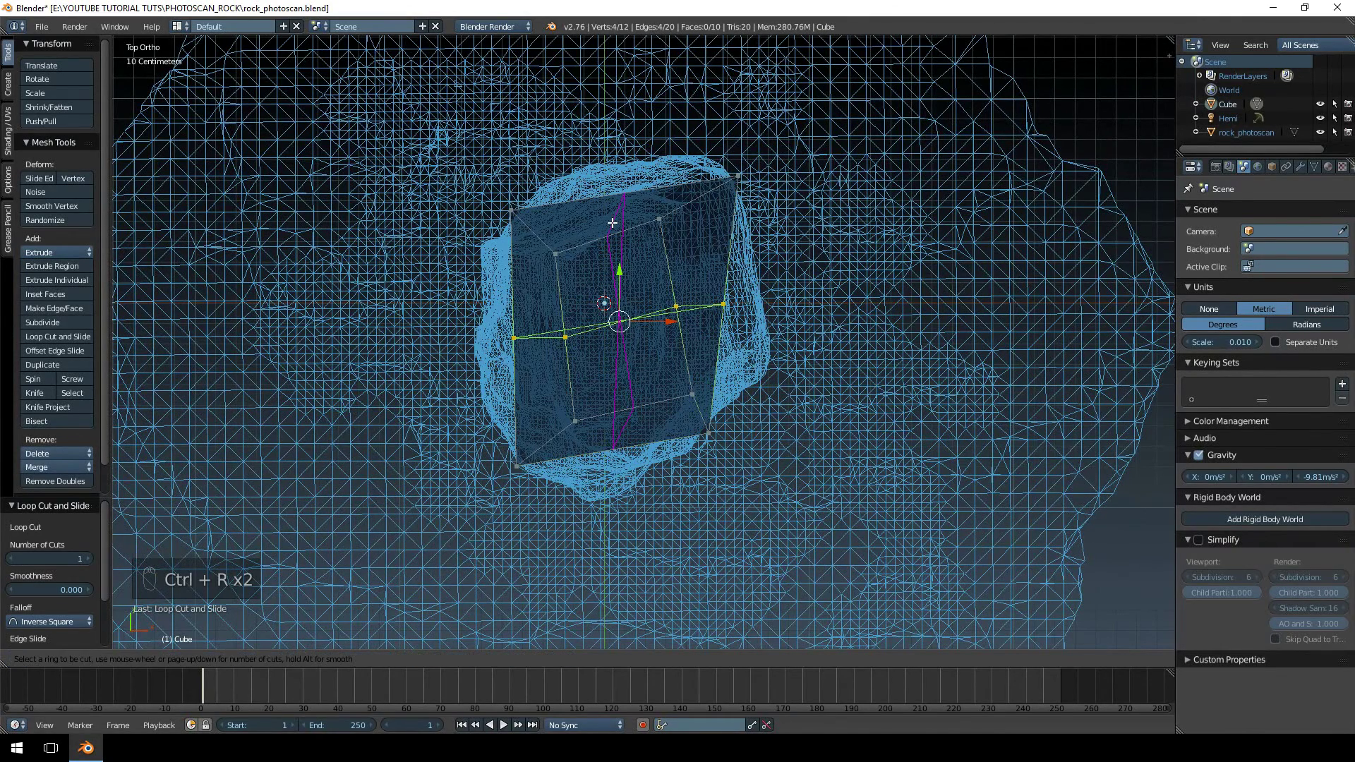
left_click(612, 223)
right_click(611, 223)
Move the four new base midpoints outward to the rock's outline in the top view
key("g")
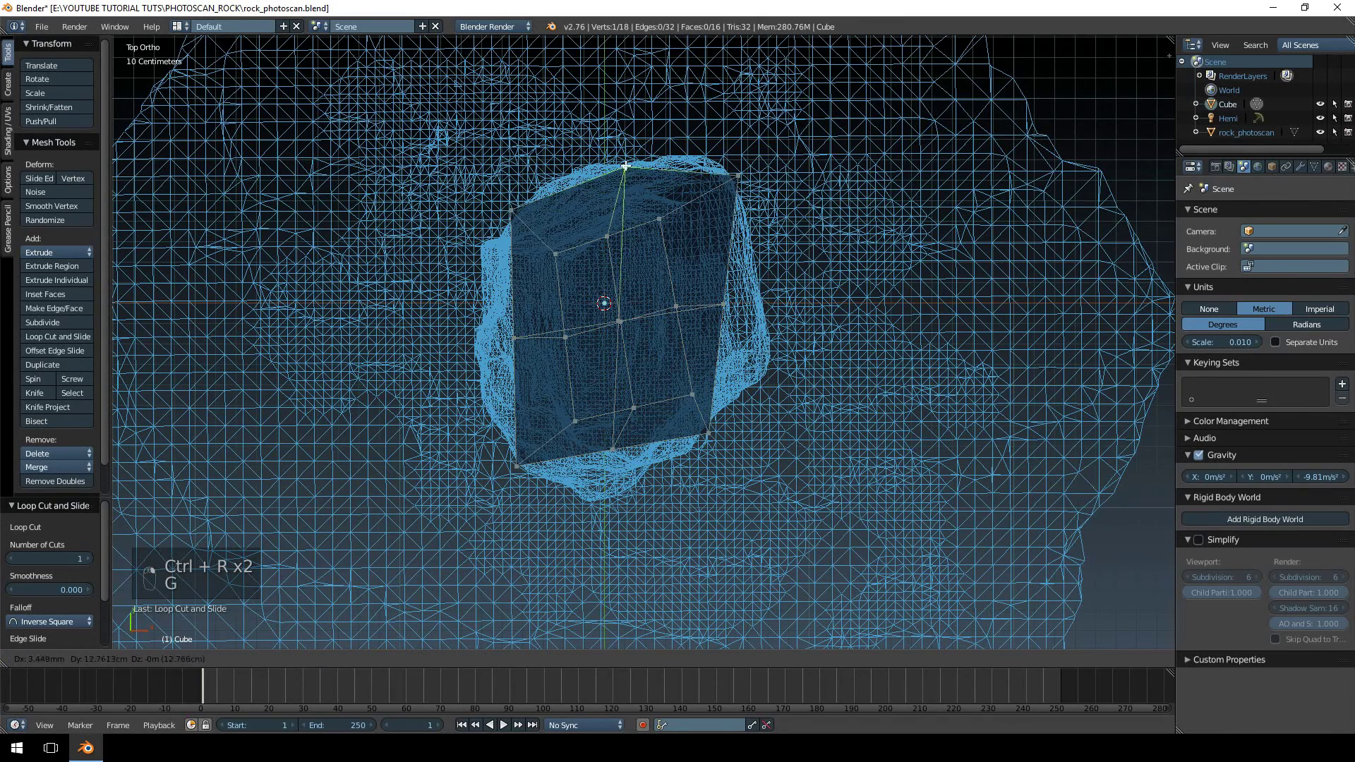
left_click(626, 162)
right_click(514, 338)
key("g")
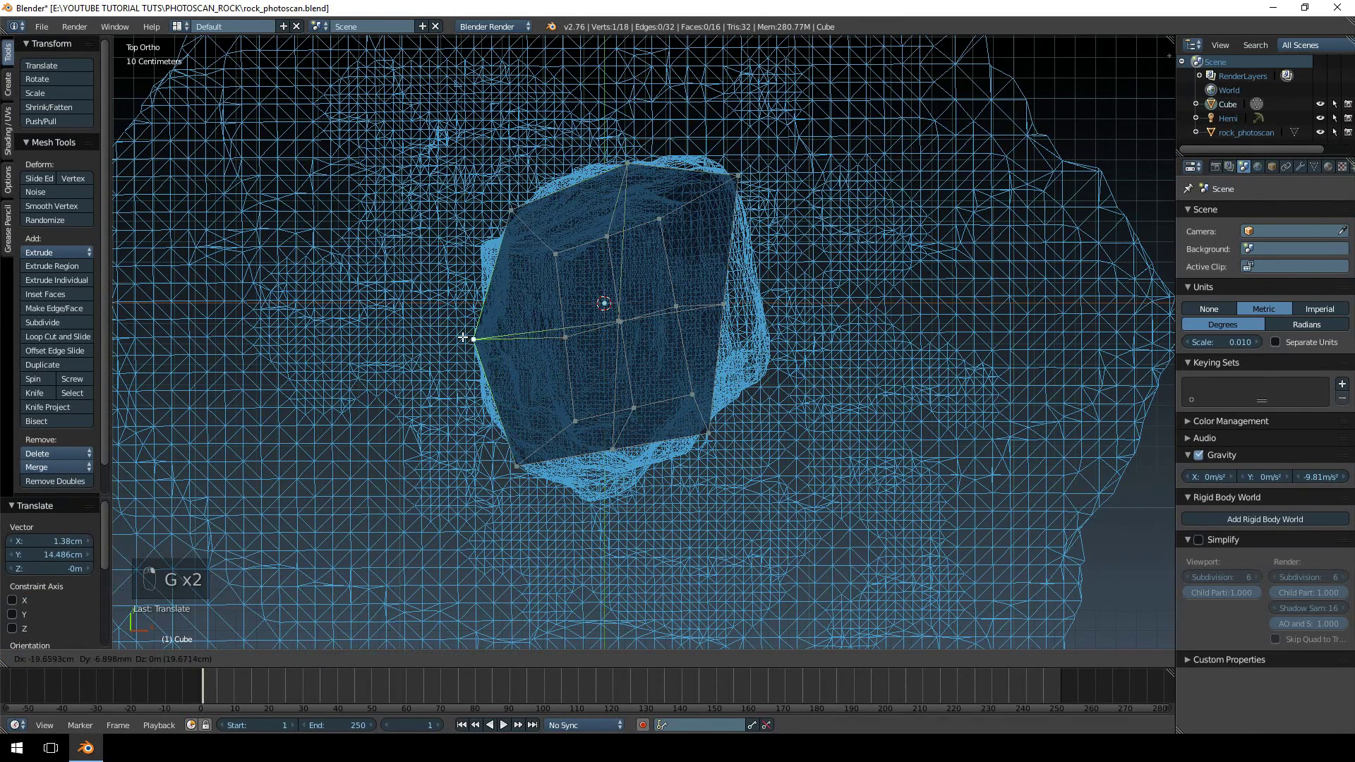
left_click(462, 338)
key("g")
left_click(762, 304)
right_click(605, 442)
key("g")
left_click(611, 500)
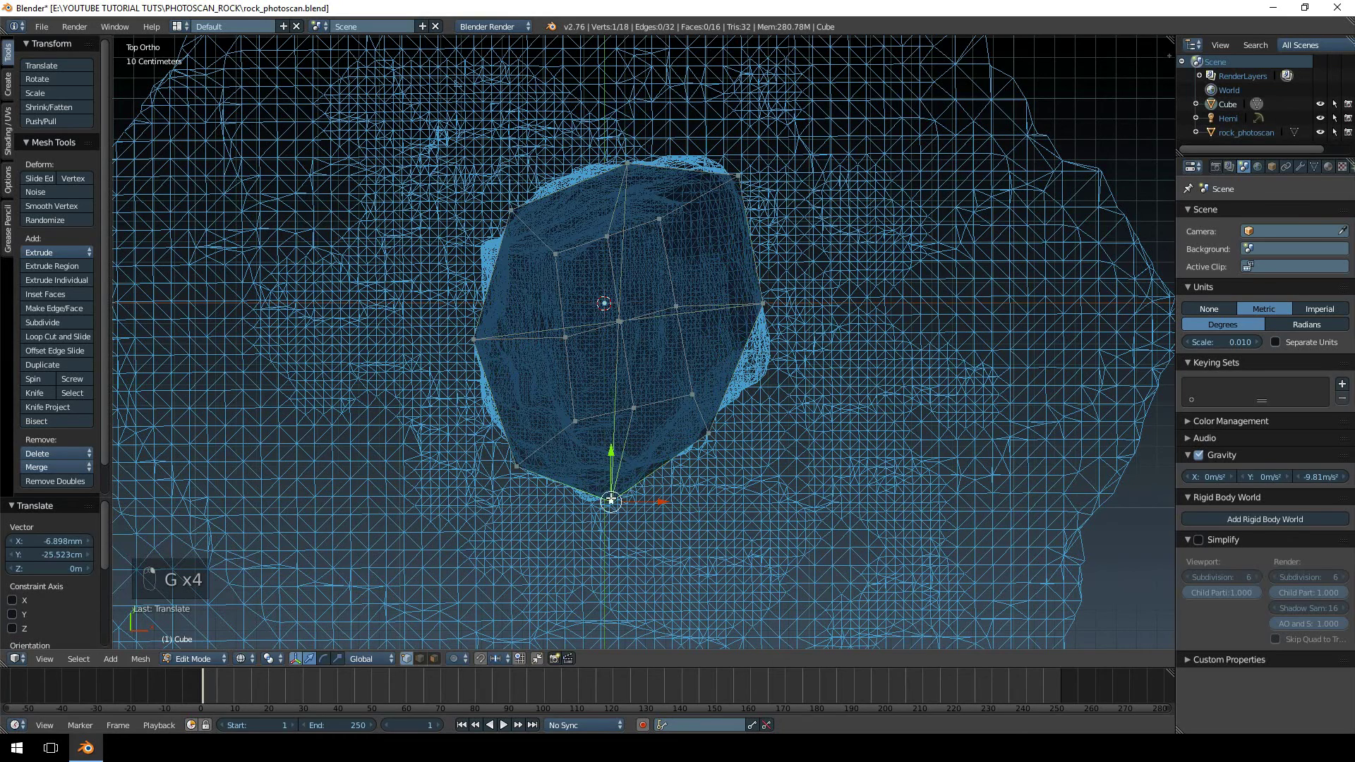
Fine-tune the two front base corners of the cage so they follow the rock's outline
right_click(516, 466)
key("g")
left_click(518, 461)
right_click(707, 432)
key("g")
left_click(713, 428)
Move the four upper corners of the cage further inward toward the centre of its top
key("g")
left_click(665, 358)
right_click(575, 420)
key("g")
left_click(580, 381)
right_click(564, 261)
key("g")
left_click(581, 279)
right_click(660, 220)
key("g")
left_click(660, 257)
Leave edit mode and add a Shrinkwrap modifier to the cage with rock_photoscan as its target
middle_click_drag(660, 256, 931, 272)
key("Tab")
scroll(463, 291, "down", 5)
key("Tab")
key("Tab")
middle_click_drag(652, 290, 713, 310)
left_click(1300, 167)
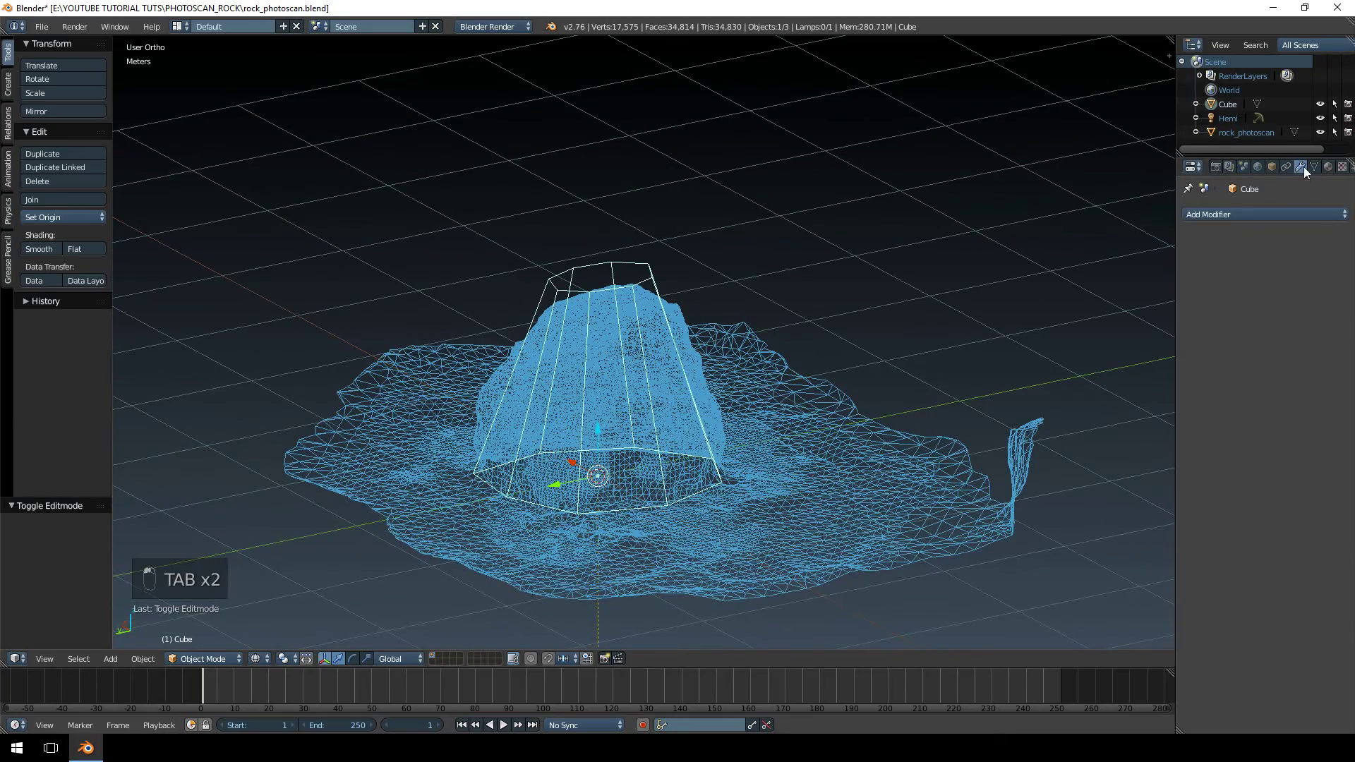
left_click(1273, 213)
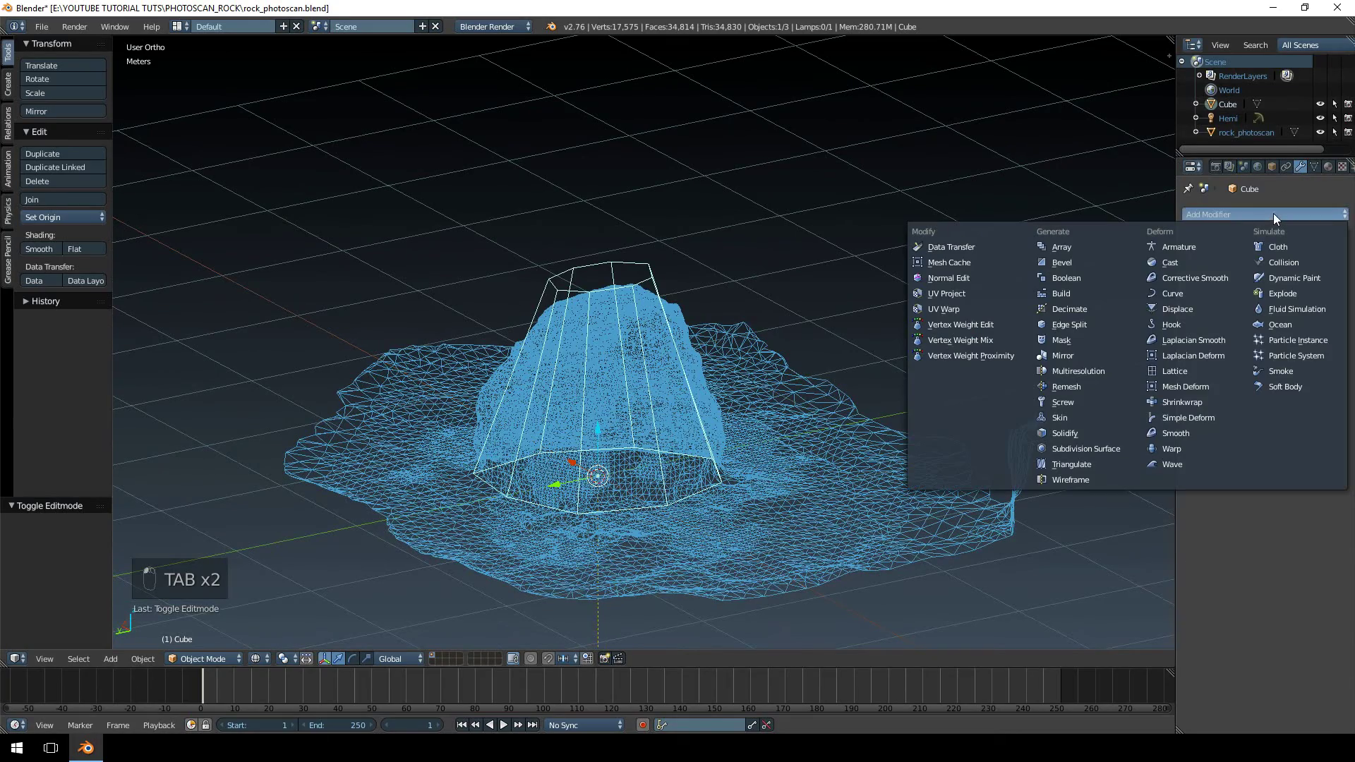
left_click(1178, 401)
middle_click_drag(860, 254, 1005, 256)
left_click(1213, 296)
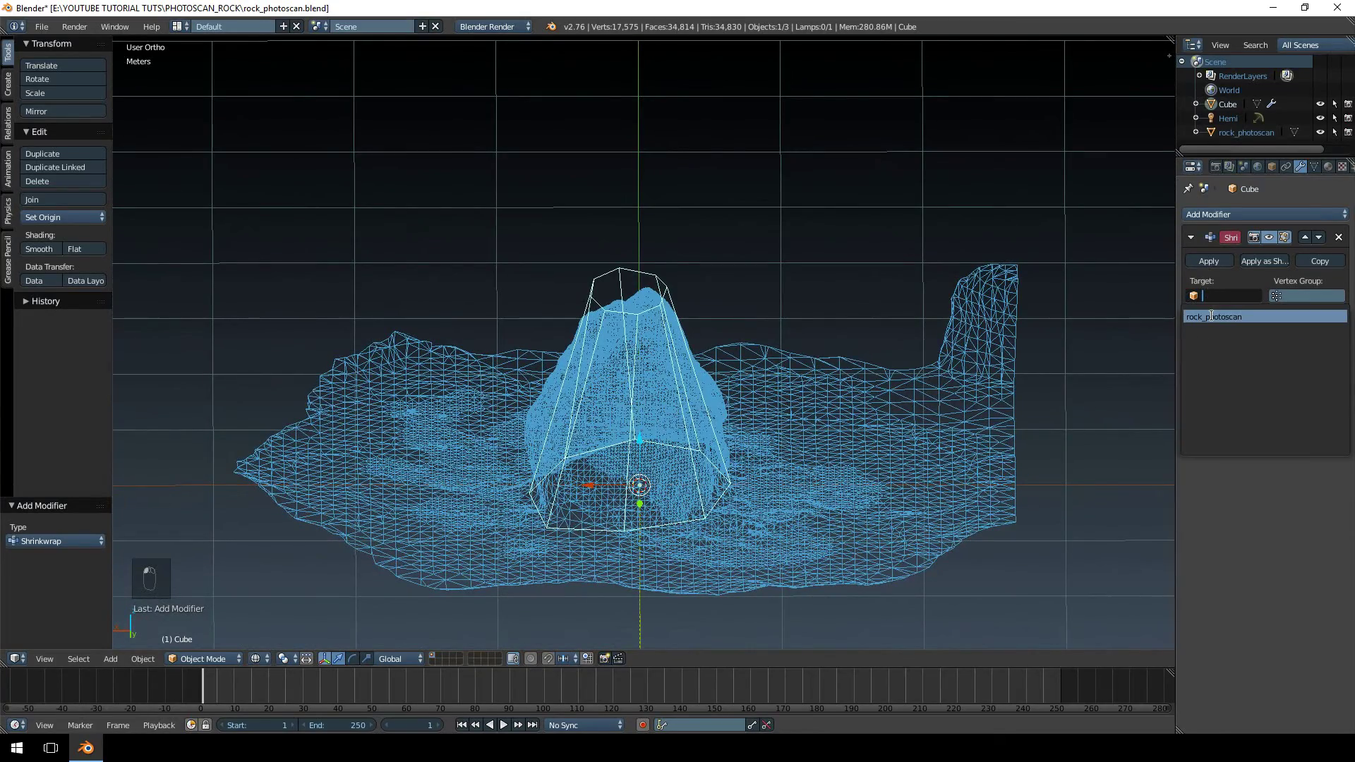
left_click(1211, 316)
Examine how the shrinkwrapped cage fits the rock from several angles in solid shading
mouse_move(820, 367)
middle_mouse_down()
mouse_move(706, 345)
mouse_move(613, 373)
mouse_move(727, 339)
mouse_move(815, 346)
mouse_move(877, 369)
mouse_move(825, 269)
mouse_move(574, 274)
mouse_move(769, 278)
middle_mouse_up()
key("Tab")
key("Tab")
key("z")
scroll(741, 381, "up", 8)
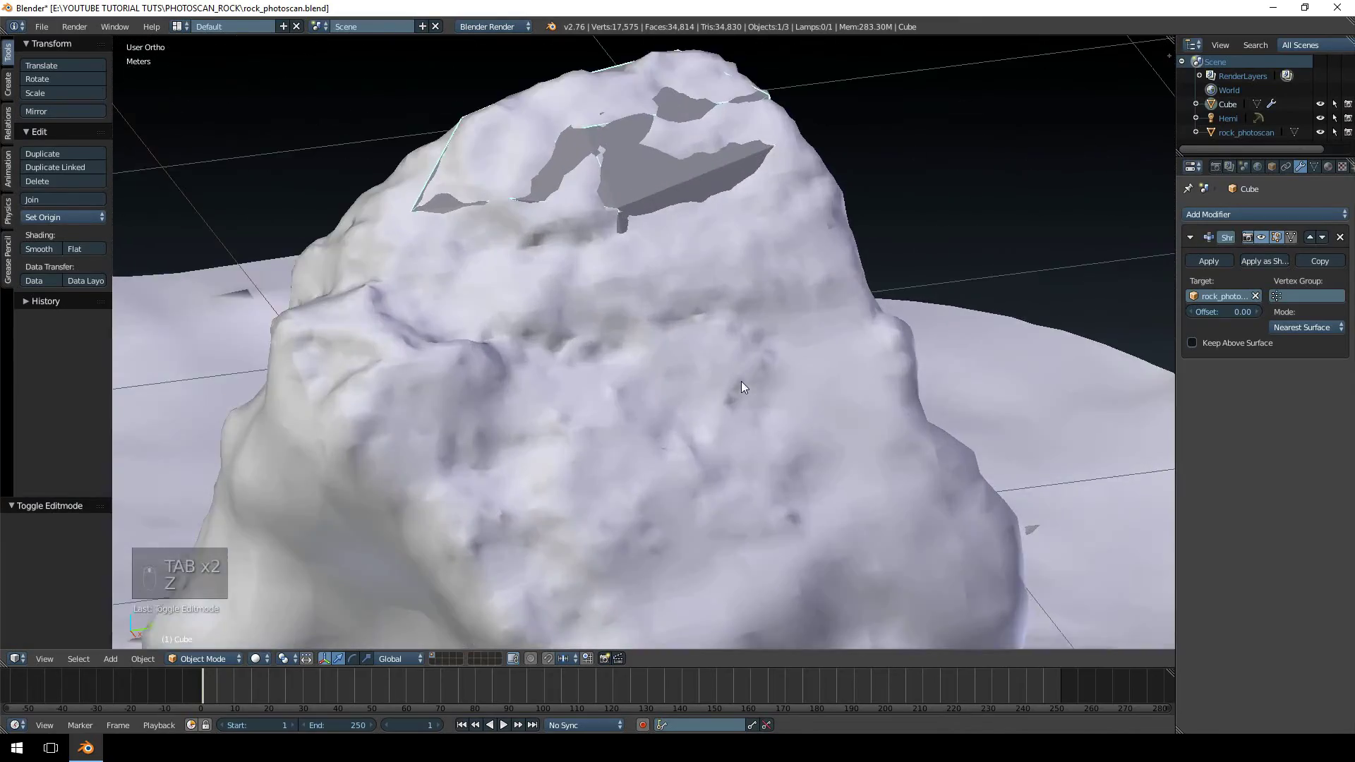
middle_click_drag(740, 381, 574, 312)
scroll(873, 272, "down", 8)
middle_click_drag(874, 272, 765, 459)
key("Tab")
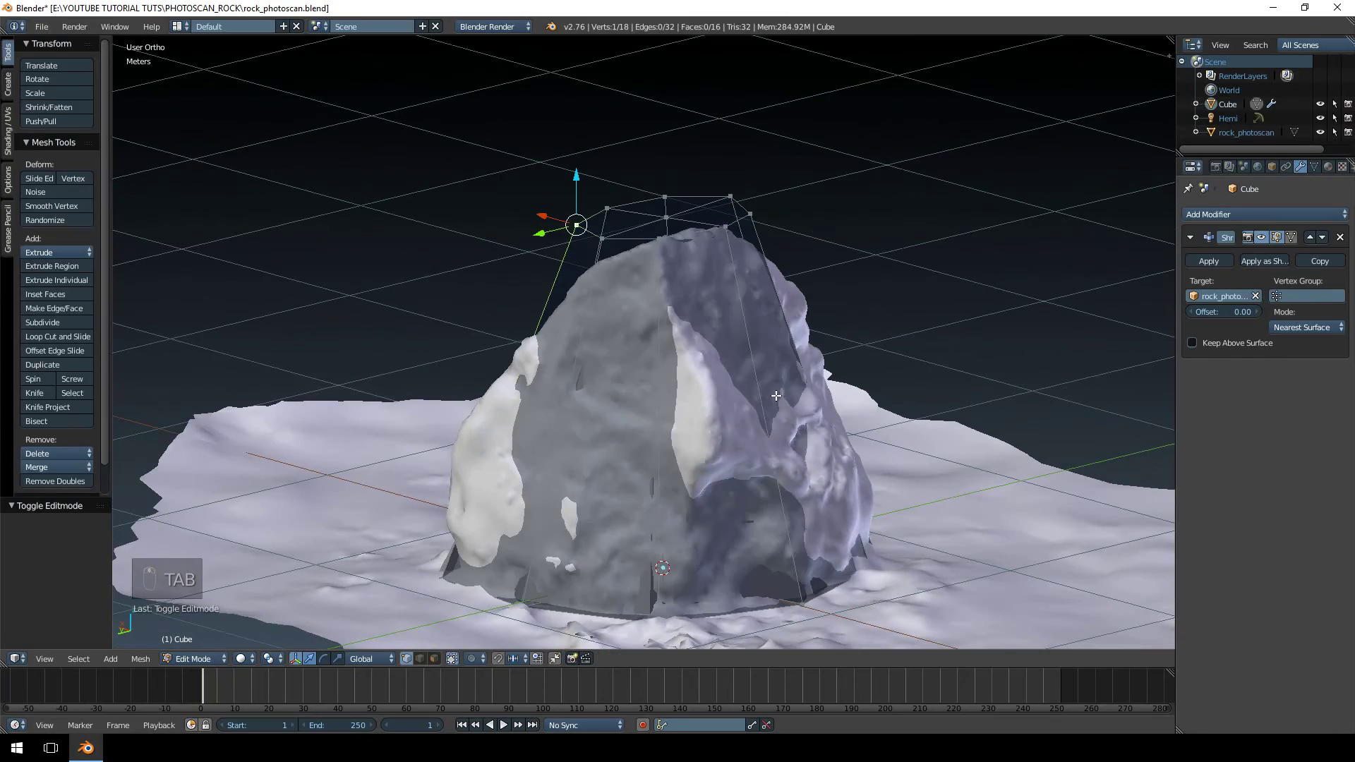
key("Tab")
key("Tab")
mouse_move(776, 396)
middle_mouse_down()
mouse_move(777, 302)
mouse_move(804, 293)
mouse_move(886, 312)
mouse_move(957, 289)
middle_mouse_up()
Add three evenly spaced horizontal loop cuts around the cage in wireframe
key("z")
key("KP_1")
key("KP_3")
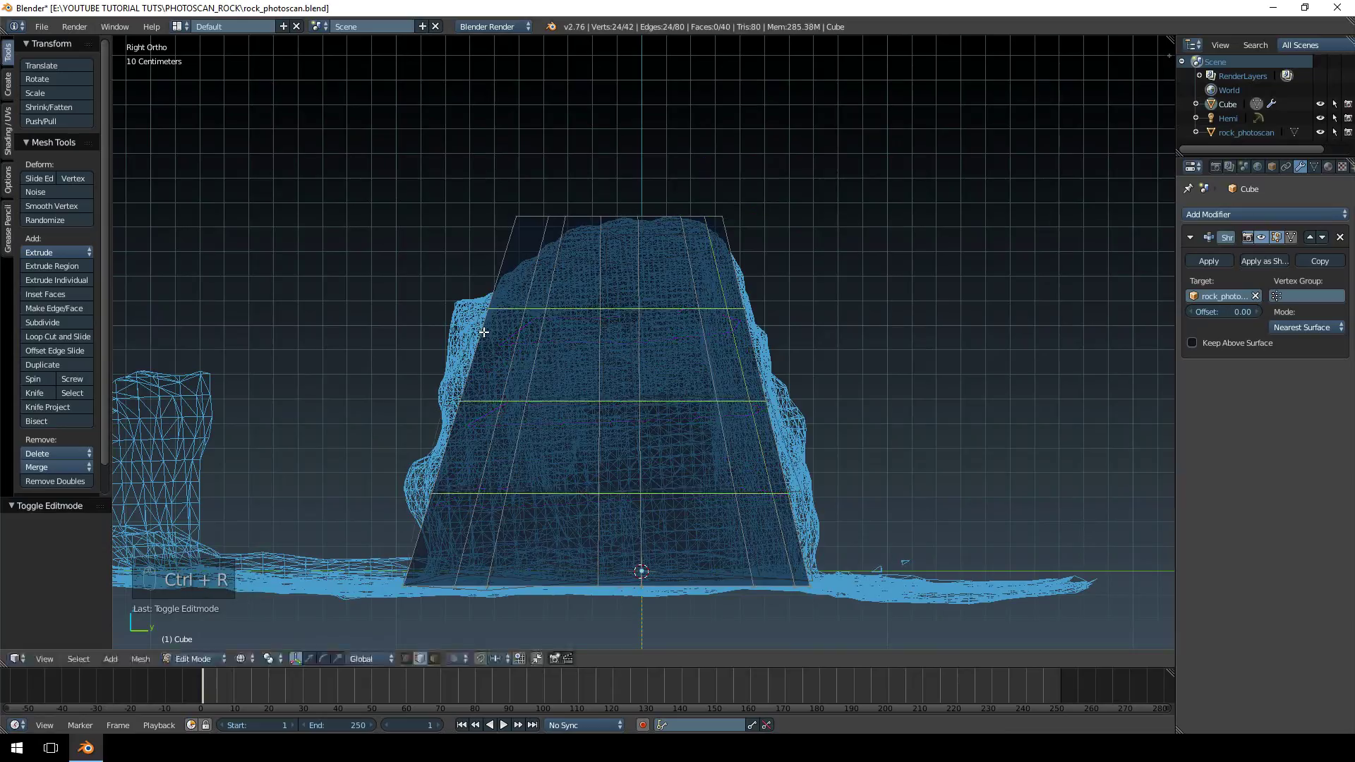
left_click(483, 331)
Compare the subdivided cage with the rock in object and edit mode, using both solid and wireframe shading
mouse_move(495, 293)
middle_mouse_down()
mouse_move(928, 308)
mouse_move(700, 344)
mouse_move(520, 317)
mouse_move(242, 333)
mouse_move(368, 366)
mouse_move(393, 221)
mouse_move(465, 279)
mouse_move(560, 242)
mouse_move(692, 284)
mouse_move(617, 300)
mouse_move(705, 309)
mouse_move(543, 335)
mouse_move(561, 302)
mouse_move(590, 313)
middle_mouse_up()
key("Tab")
key("z")
key("z")
key("Tab")
key("z")
key("Tab")
key("z")
key("ctrl+r")
key("Tab")
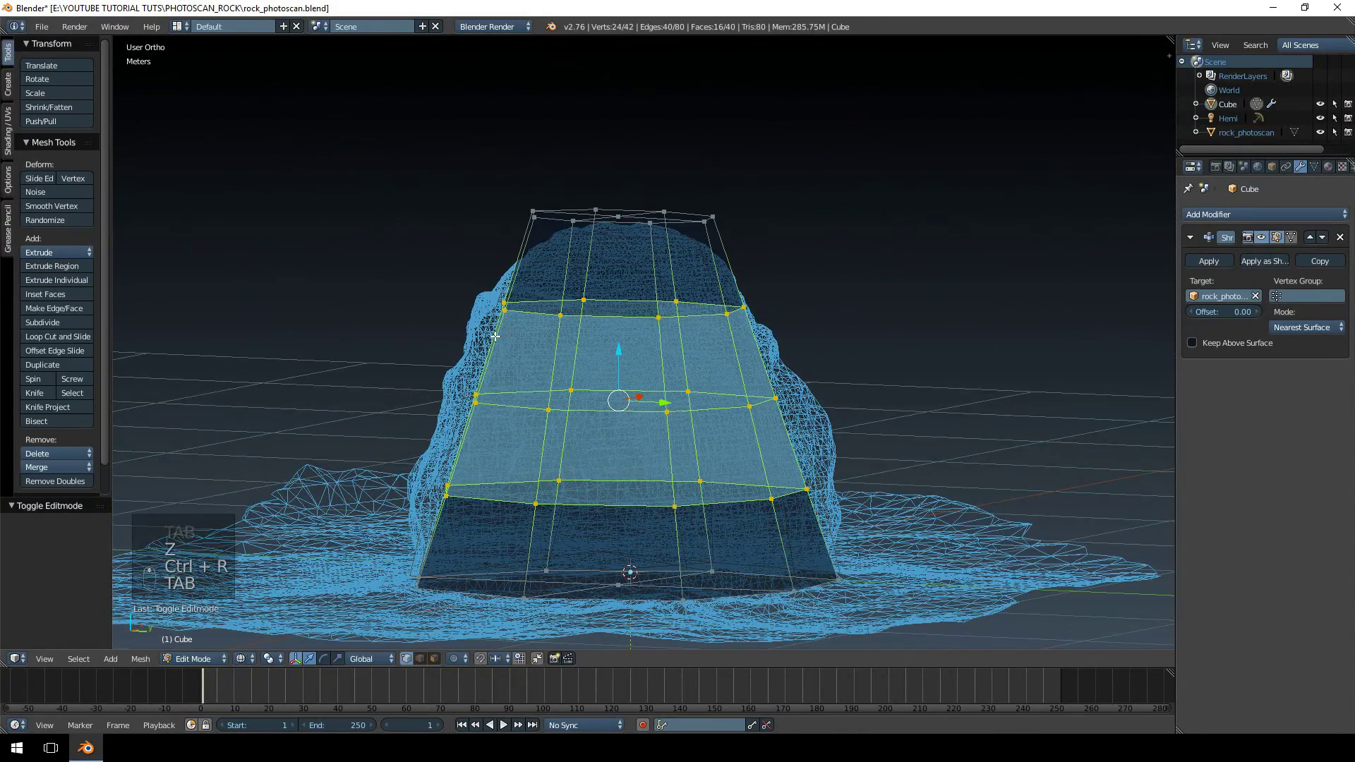
Add a horizontal loop cut around the upper half of the cage and leave edit mode
left_click(498, 350)
key("Tab")
middle_click_drag(596, 348, 603, 393)
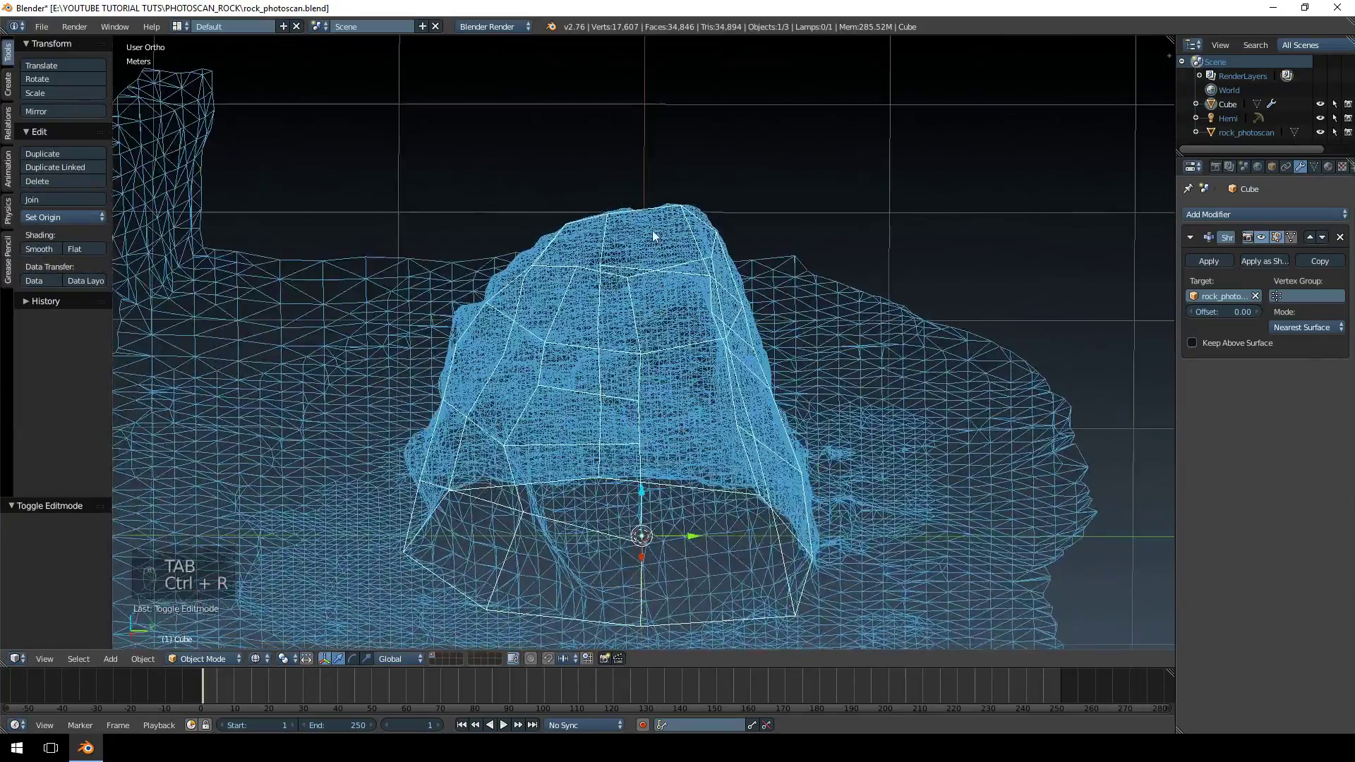
middle_click_drag(652, 230, 669, 233)
Add a vertical loop cut over the cage in edit mode and return to object mode
key("Tab")
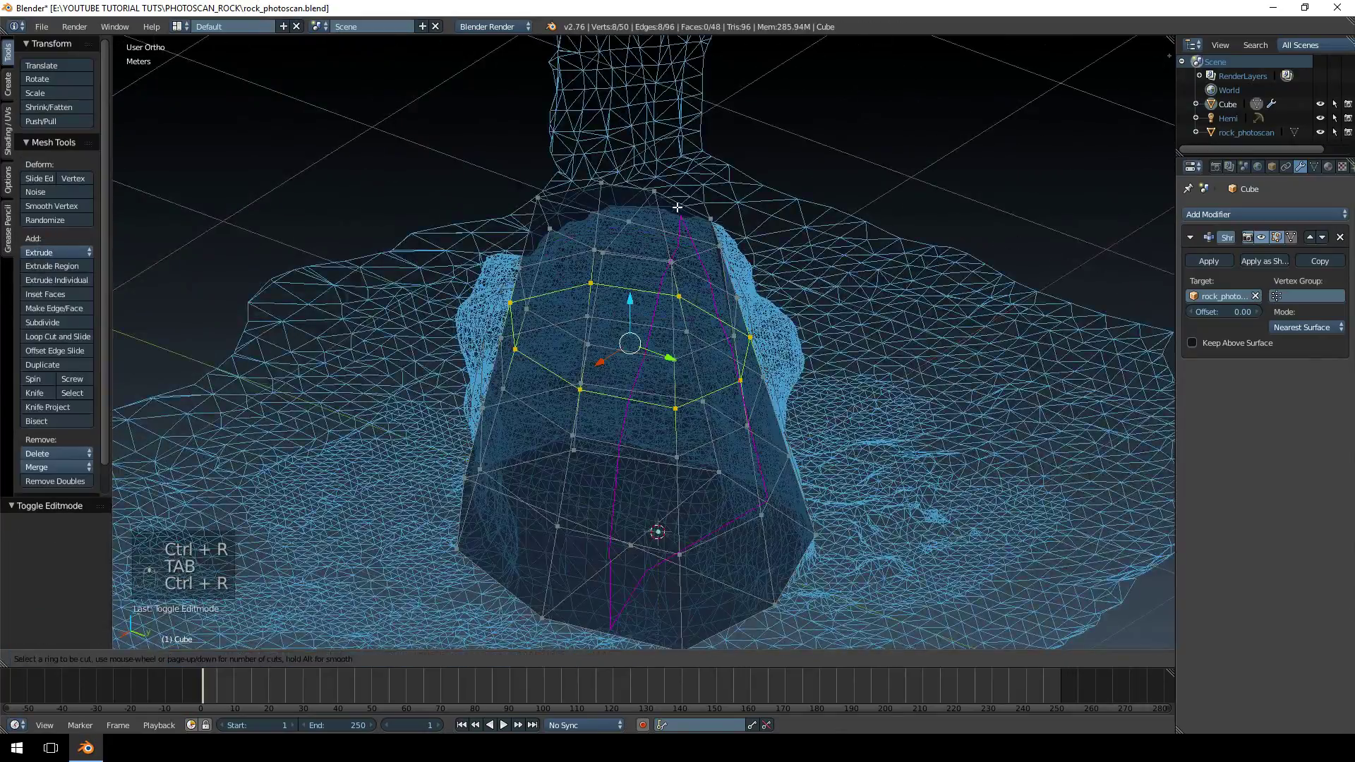
left_click(678, 207)
key("Tab")
middle_click_drag(815, 307, 798, 281)
Add another vertical loop cut and one more horizontal loop cut to the cage for a closer rock fit
key("Tab")
left_click(581, 203)
middle_click_drag(581, 202, 776, 353)
key("Tab")
key("Tab")
key("Tab")
middle_click_drag(737, 279, 605, 495)
key("Tab")
left_click(535, 453)
key("Tab")
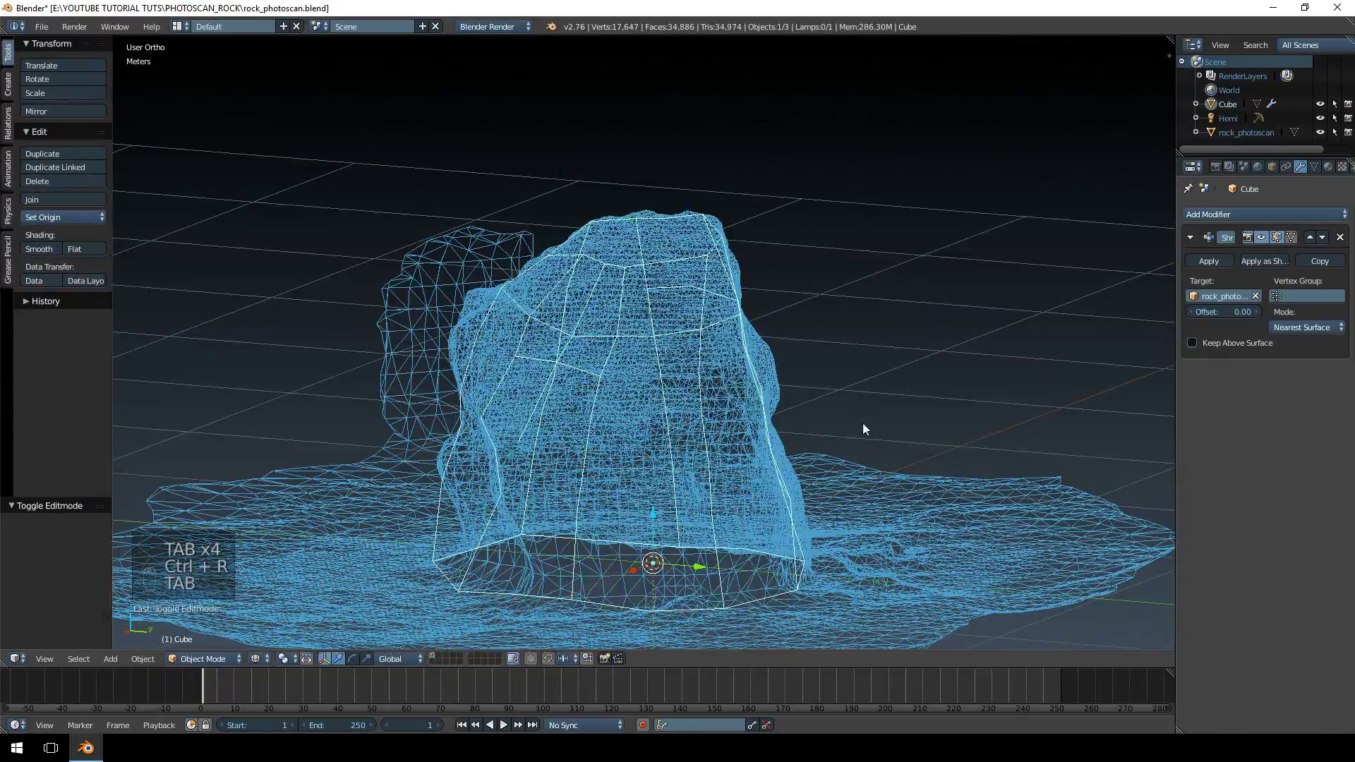
Apply the Shrinkwrap modifier to the cage and switch the viewport to solid shading
middle_click_drag(865, 427, 789, 323)
key("Tab")
key("Tab")
key("Tab")
key("Tab")
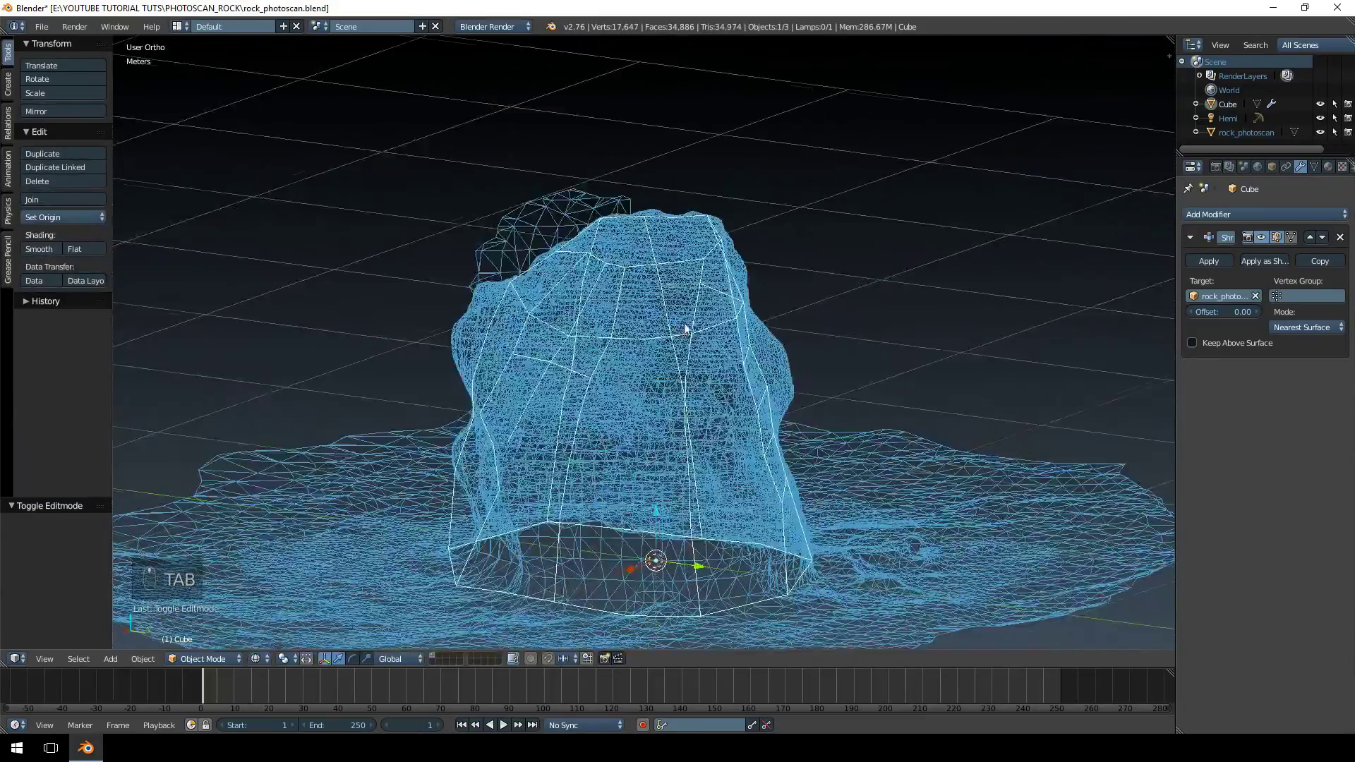
middle_click_drag(695, 328, 868, 285)
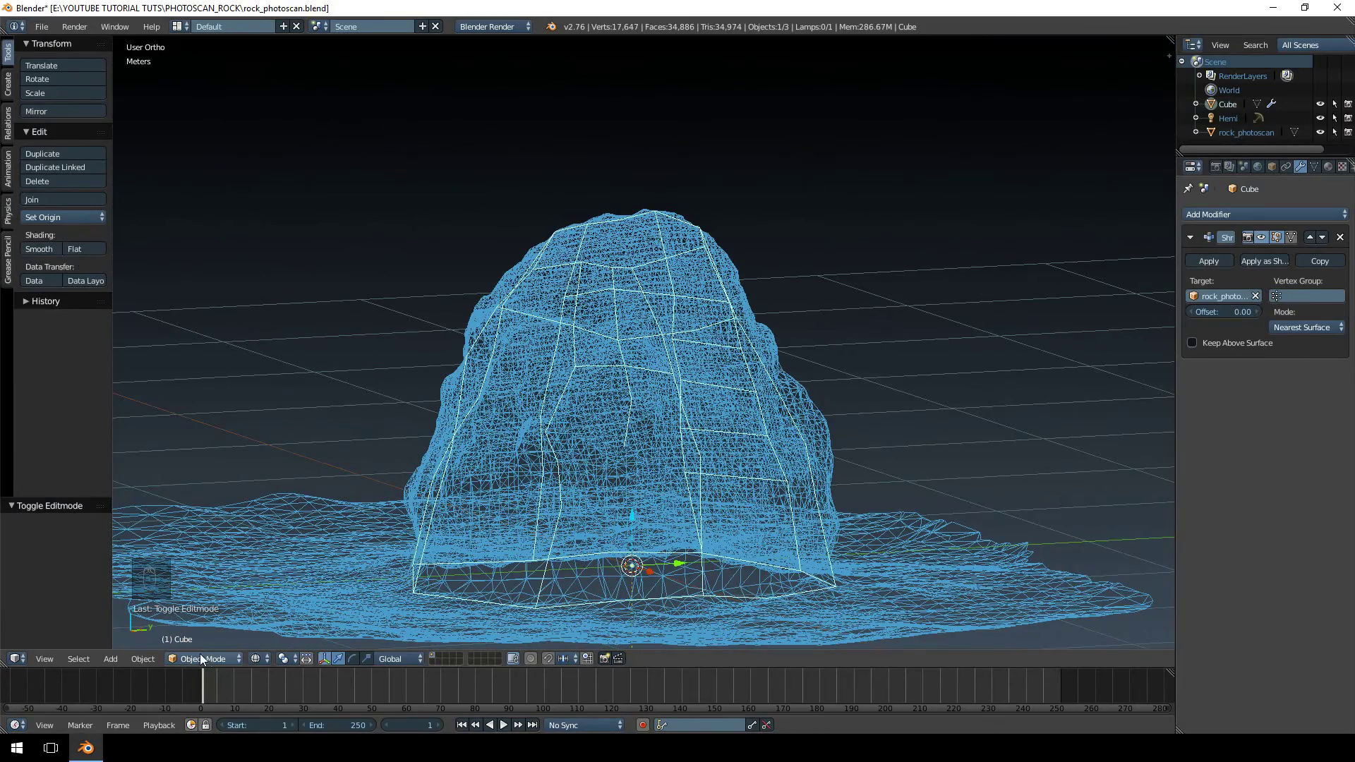
left_click(1208, 261)
mouse_move(1005, 298)
middle_mouse_down()
mouse_move(821, 273)
mouse_move(756, 333)
mouse_move(786, 278)
middle_mouse_up()
key("Tab")
key("Tab")
key("z")
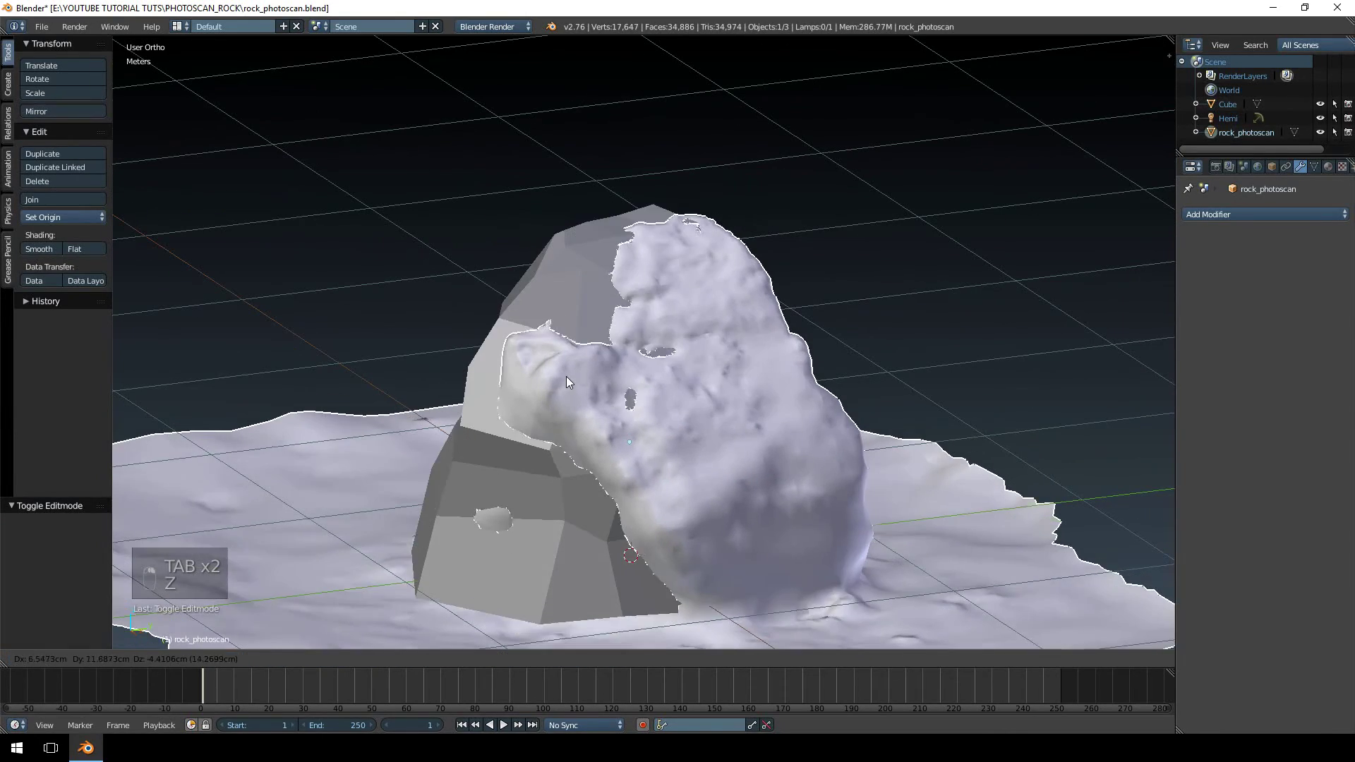
Hide the rock_photoscan object so only the low-poly cage is shown
right_click(533, 354)
key("h")
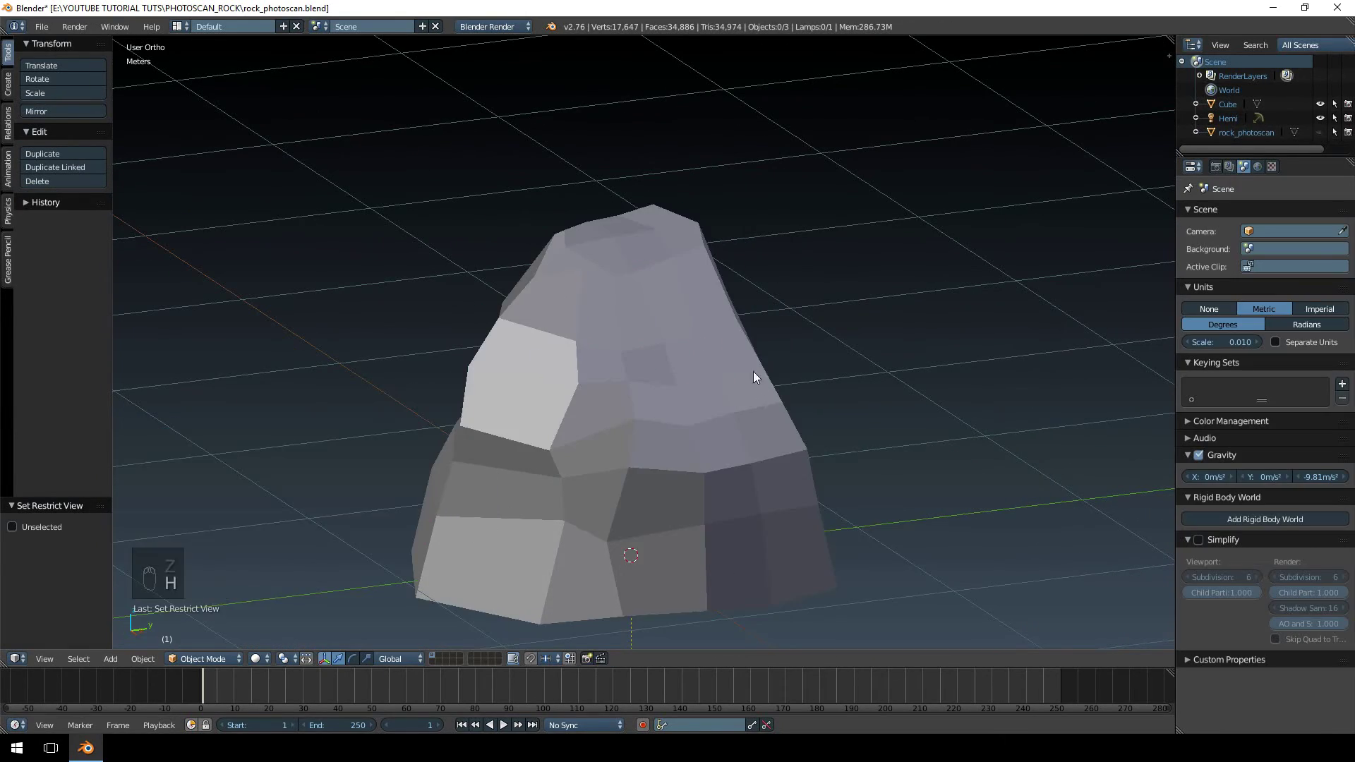
middle_click_drag(747, 367, 752, 250)
Enter edit mode on the cage and slide a vertex on its underside along its edge
right_click(600, 413)
key("Tab")
left_click_drag(802, 267, 705, 151)
left_click_drag(576, 507, 637, 213)
key("ctrl+z")
right_click(644, 137)
key("g")
key("g")
left_click(645, 168)
Move two vertices on the cage's underside to even out the surrounding faces
right_click(621, 357)
key("g")
middle_click_drag(649, 241, 716, 297)
right_click(730, 288)
key("g")
left_click(719, 298)
Try adding a loop cut across the underside of the cage
key("ctrl+r")
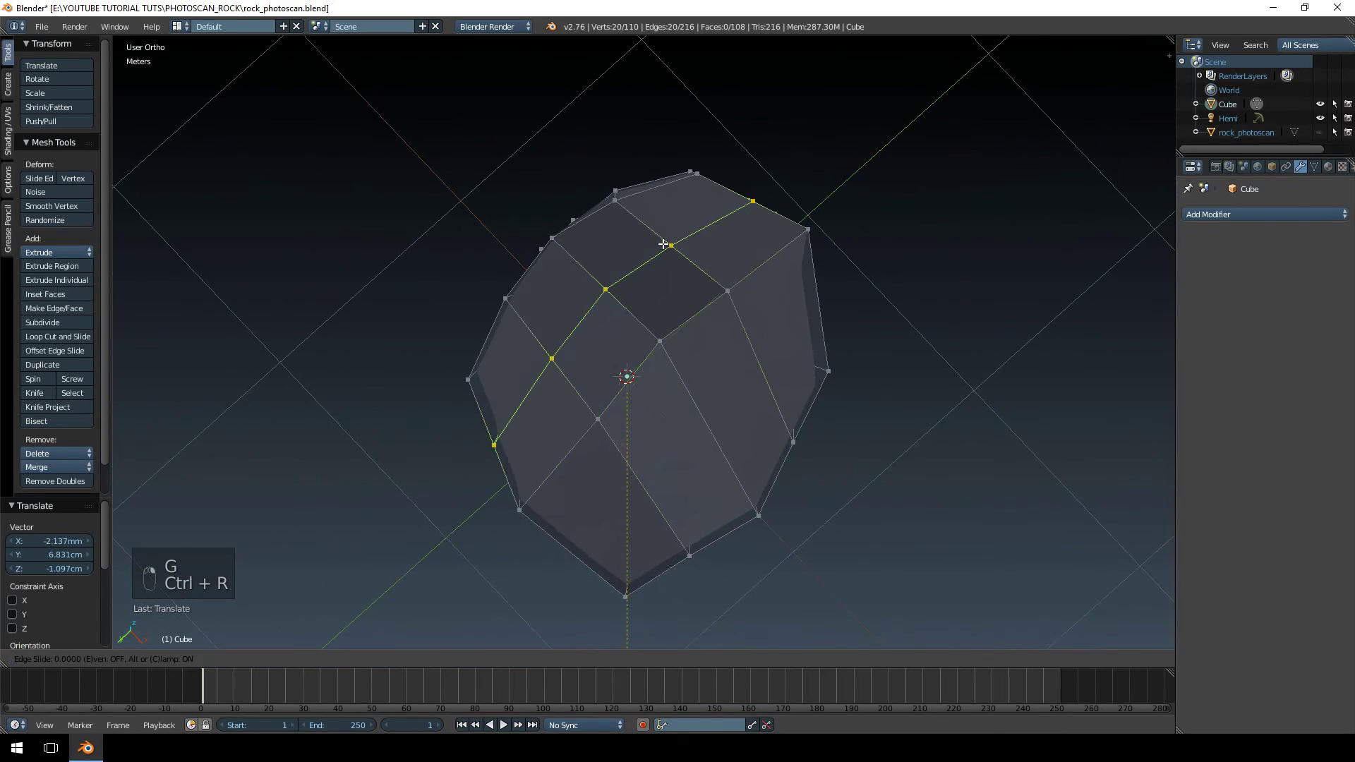
right_click(663, 244)
key("ctrl+z")
middle_click_drag(663, 244, 568, 446)
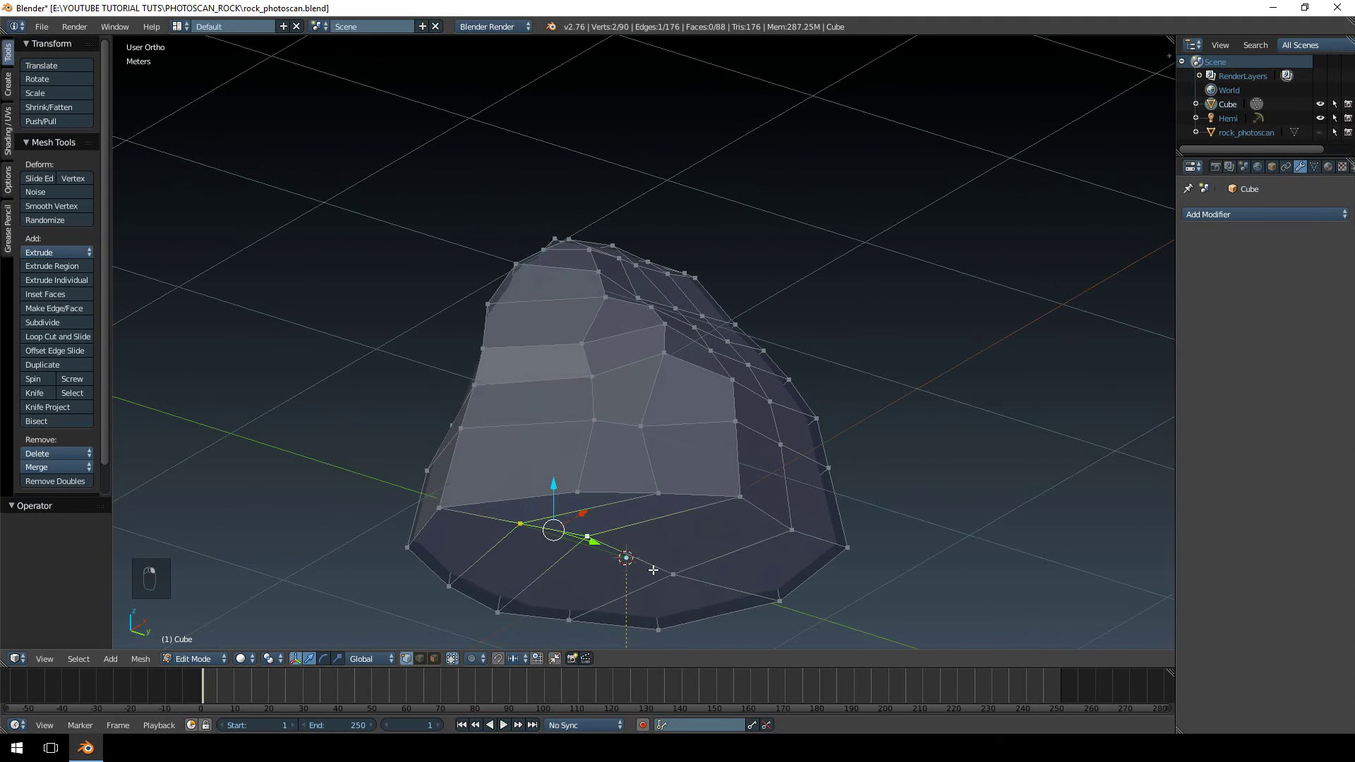
Adjust the height of the inner underside vertices along the Z axis
middle_click_drag(703, 524, 812, 376)
key("g")
key("z")
left_click(589, 540)
key("g")
key("z")
left_click(595, 554)
Bevel the edge loop around the cage's base and leave edit mode
right_click(505, 465, "shift")
mouse_move(505, 466)
middle_mouse_down()
mouse_move(578, 396)
mouse_move(695, 547)
mouse_move(633, 305)
mouse_move(642, 328)
mouse_move(532, 235)
mouse_move(797, 262)
mouse_move(615, 283)
mouse_move(773, 301)
mouse_move(718, 459)
mouse_move(888, 493)
mouse_move(517, 613)
middle_mouse_up()
key("ctrl+b")
left_click(655, 319)
key("Tab")
middle_click_drag(691, 357, 440, 346)
Unhide the rock_photoscan object and move it to the second layer
key("alt+h")
middle_click_drag(579, 266, 185, 598)
right_click(618, 264)
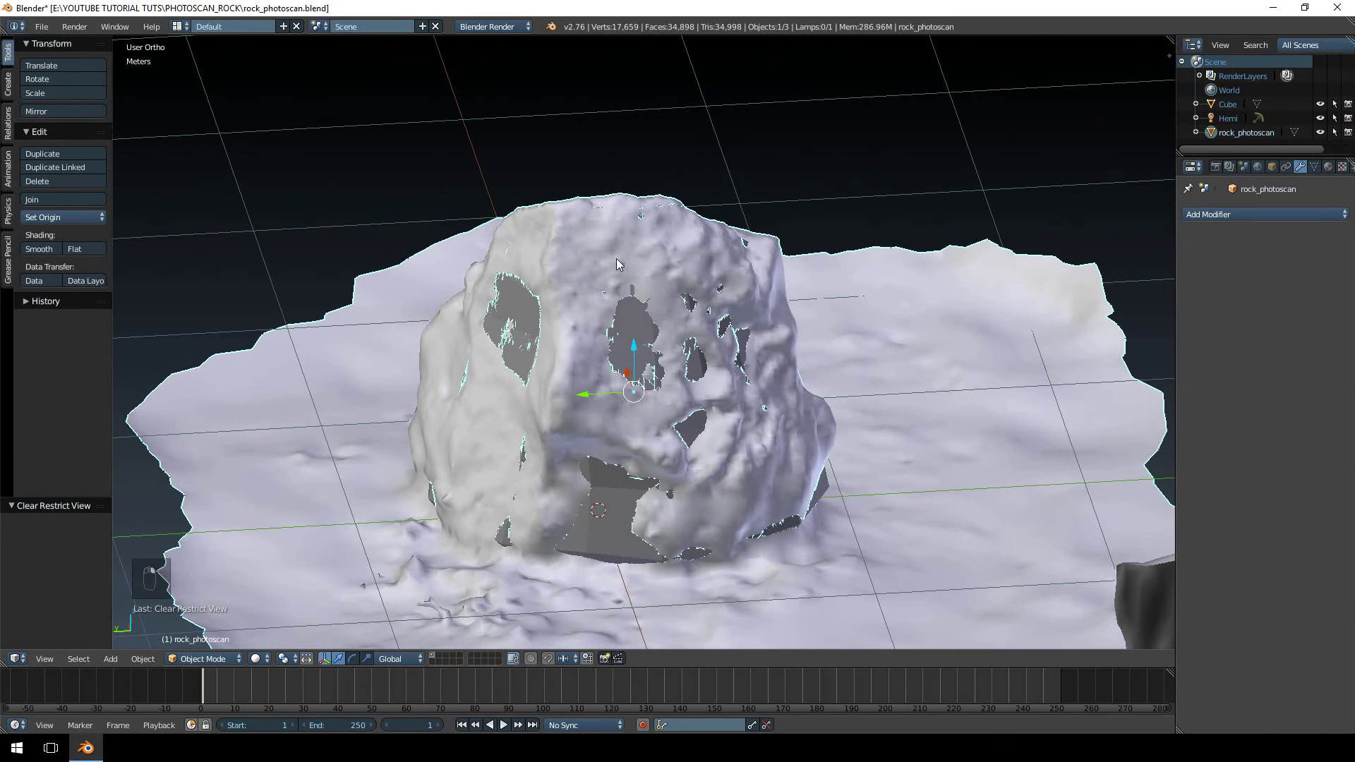
key("h")
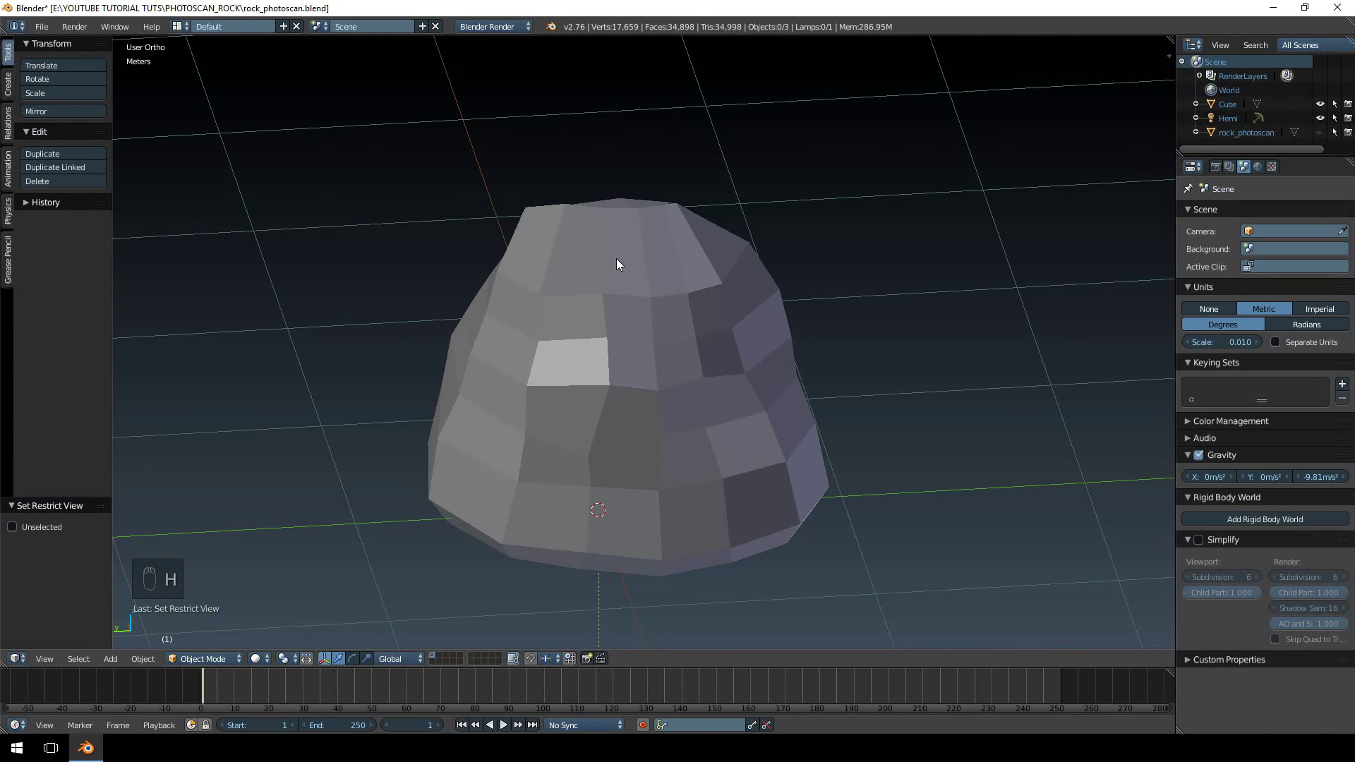
key("alt+h")
right_click(586, 248)
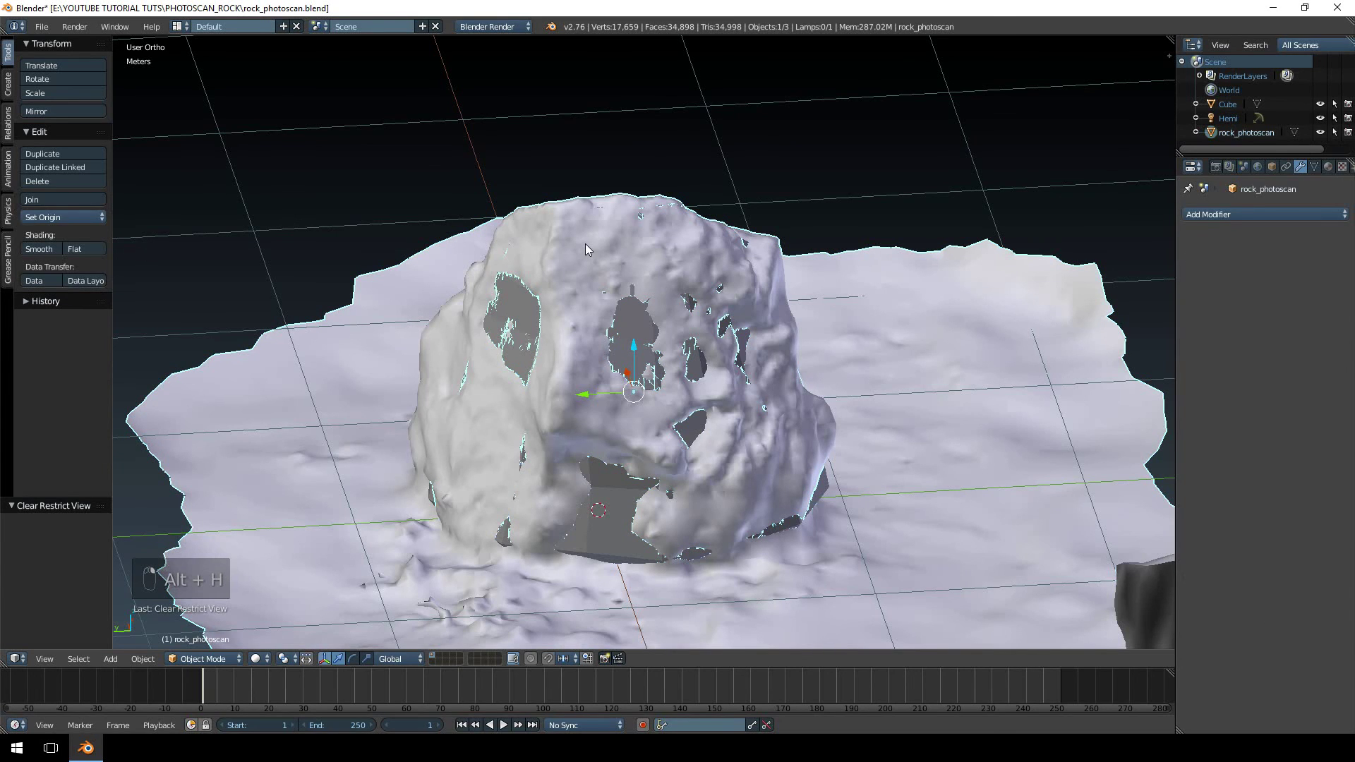
key("m")
left_click(707, 272)
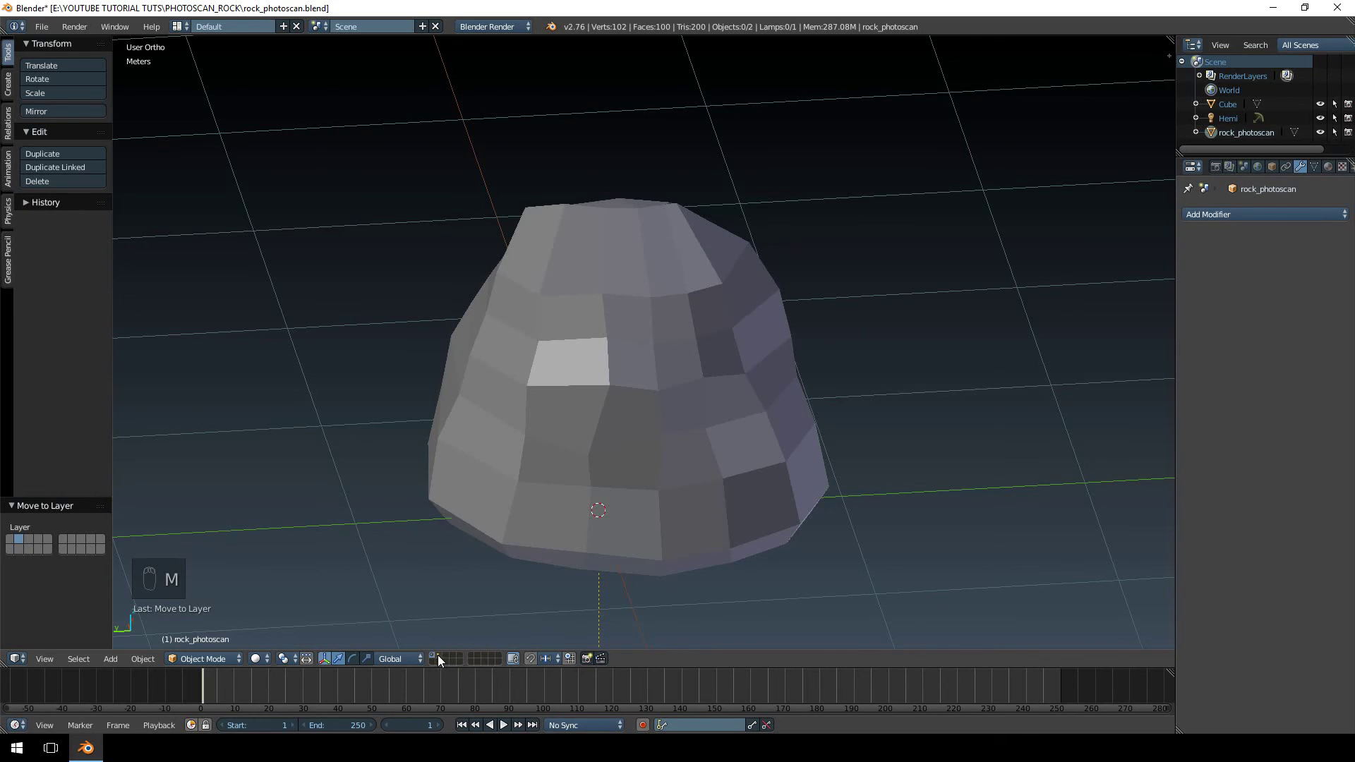
Compare the low-poly cage with the photoscan by alternating between the first and second layers from several angles
left_click(437, 655)
left_click(433, 656)
left_click(442, 654)
left_click(433, 655)
middle_click_drag(455, 625, 629, 416)
left_click(438, 654)
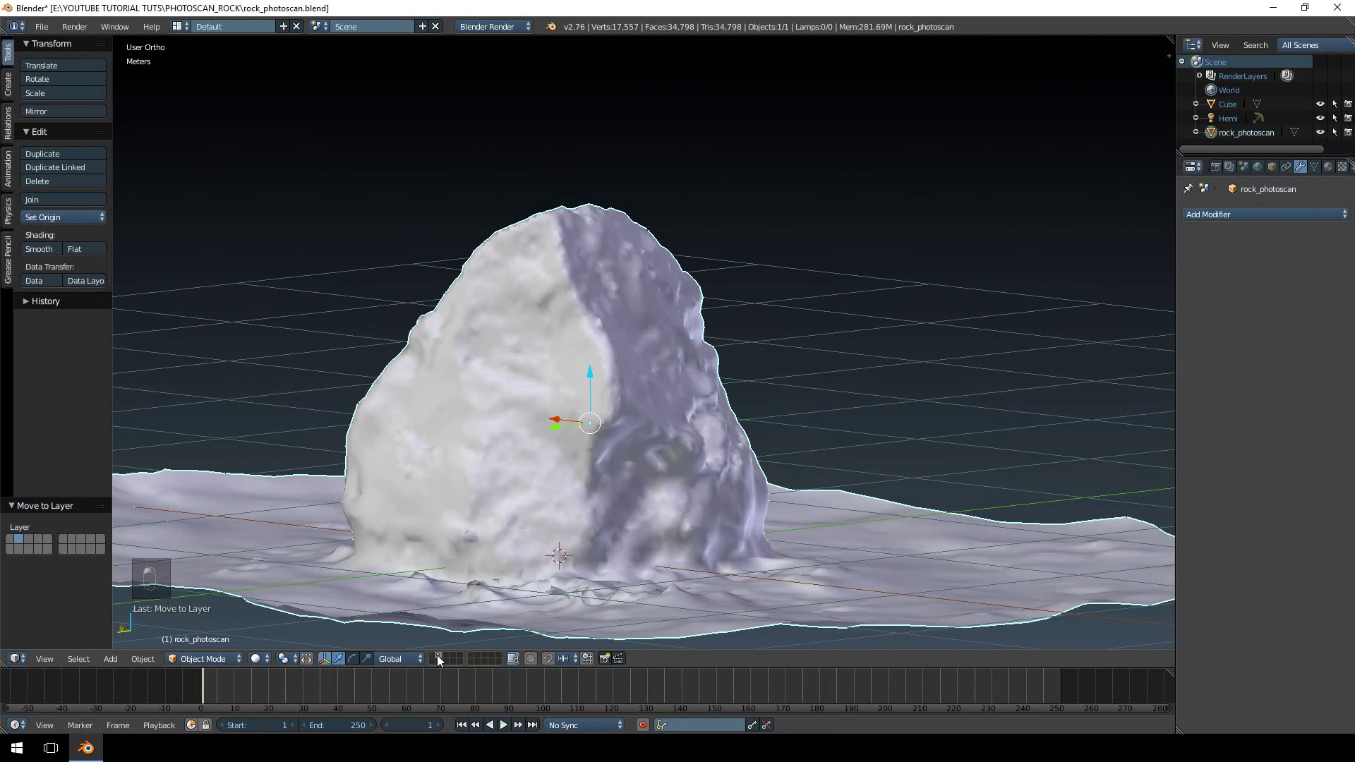
left_click(432, 655)
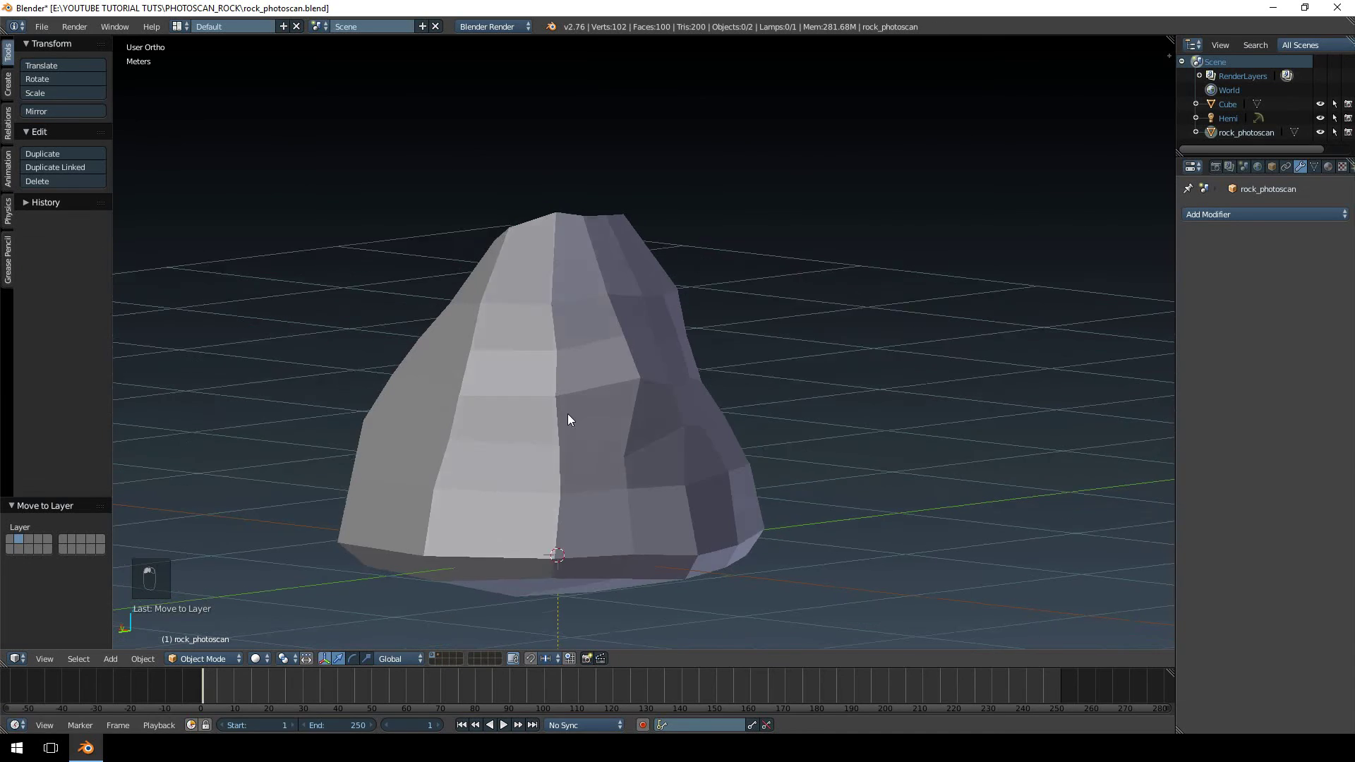
middle_click_drag(571, 416, 621, 508)
left_click(438, 654)
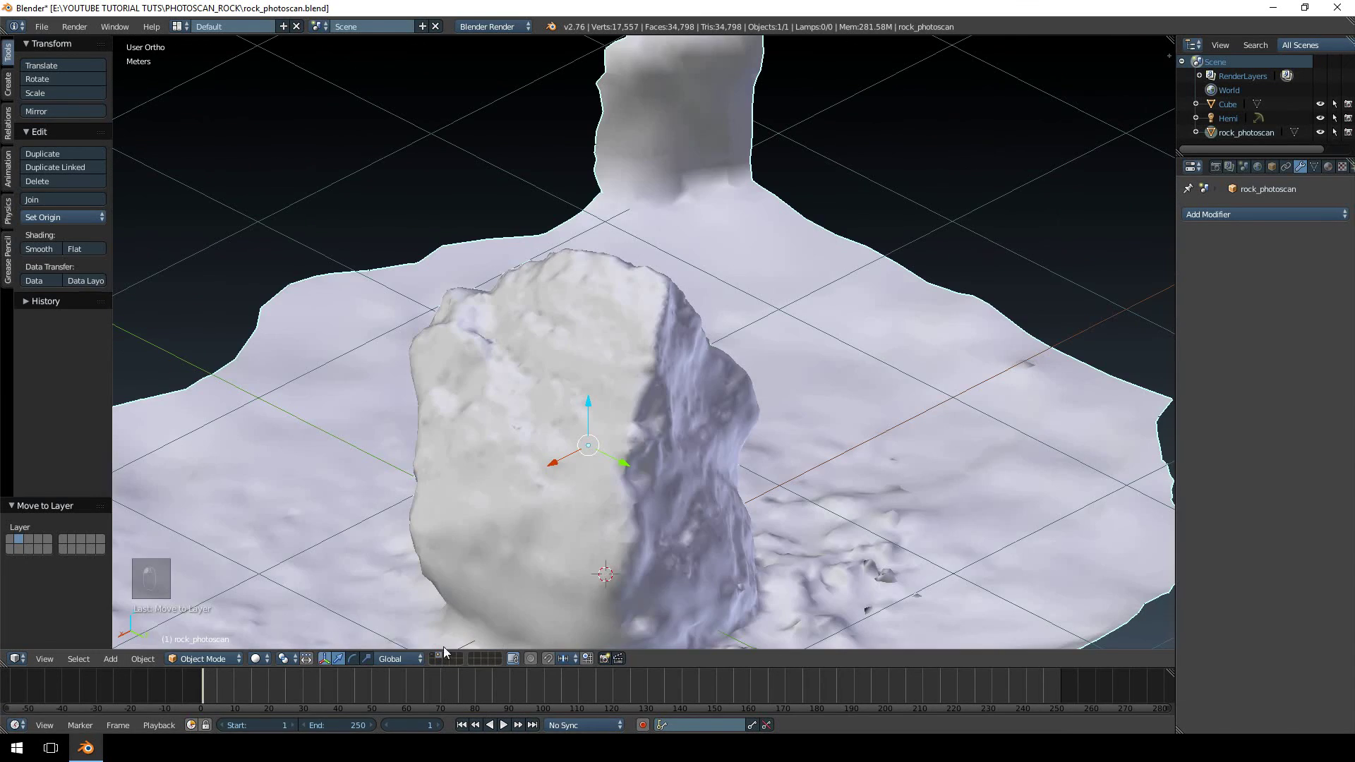
middle_click_drag(443, 647, 538, 418)
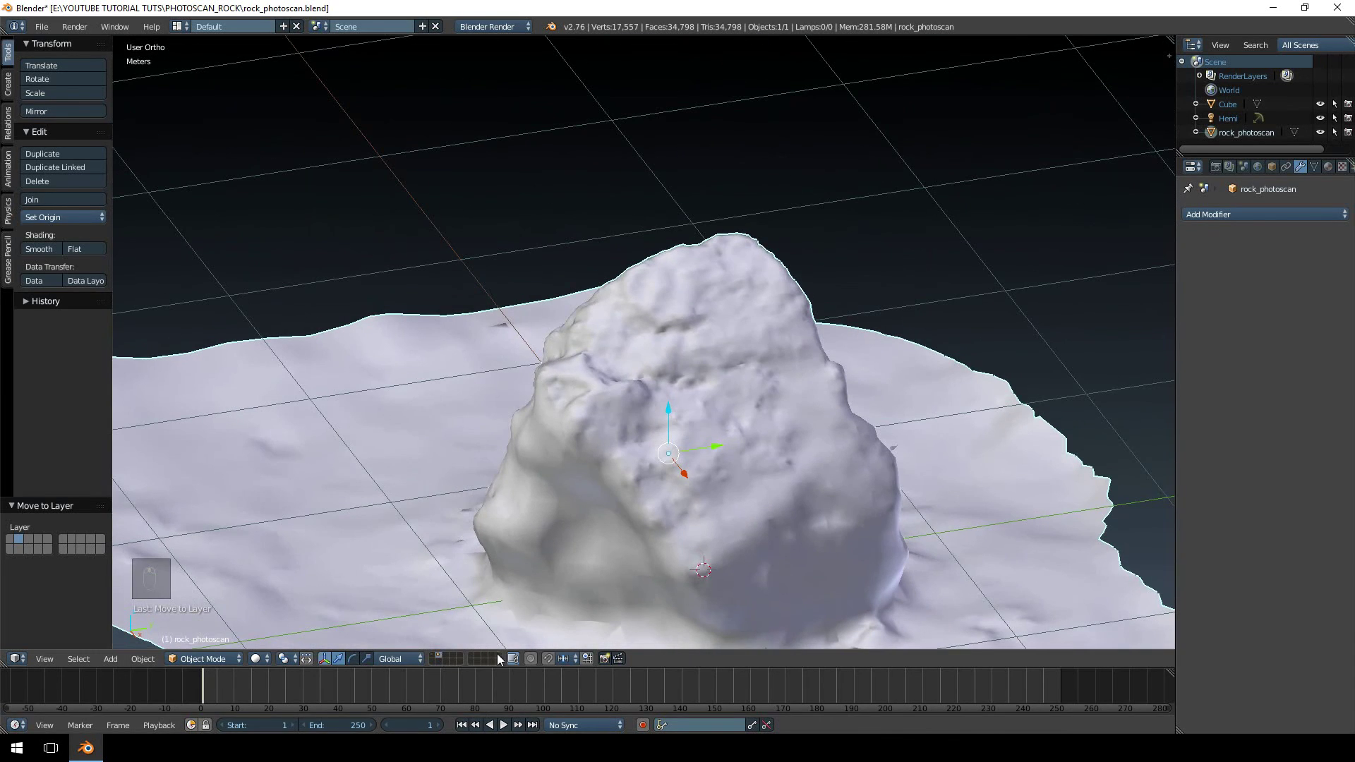
Move rock_photoscan back to the first layer and display that layer
left_click(433, 656)
left_click(439, 653)
key("m")
left_click(781, 463)
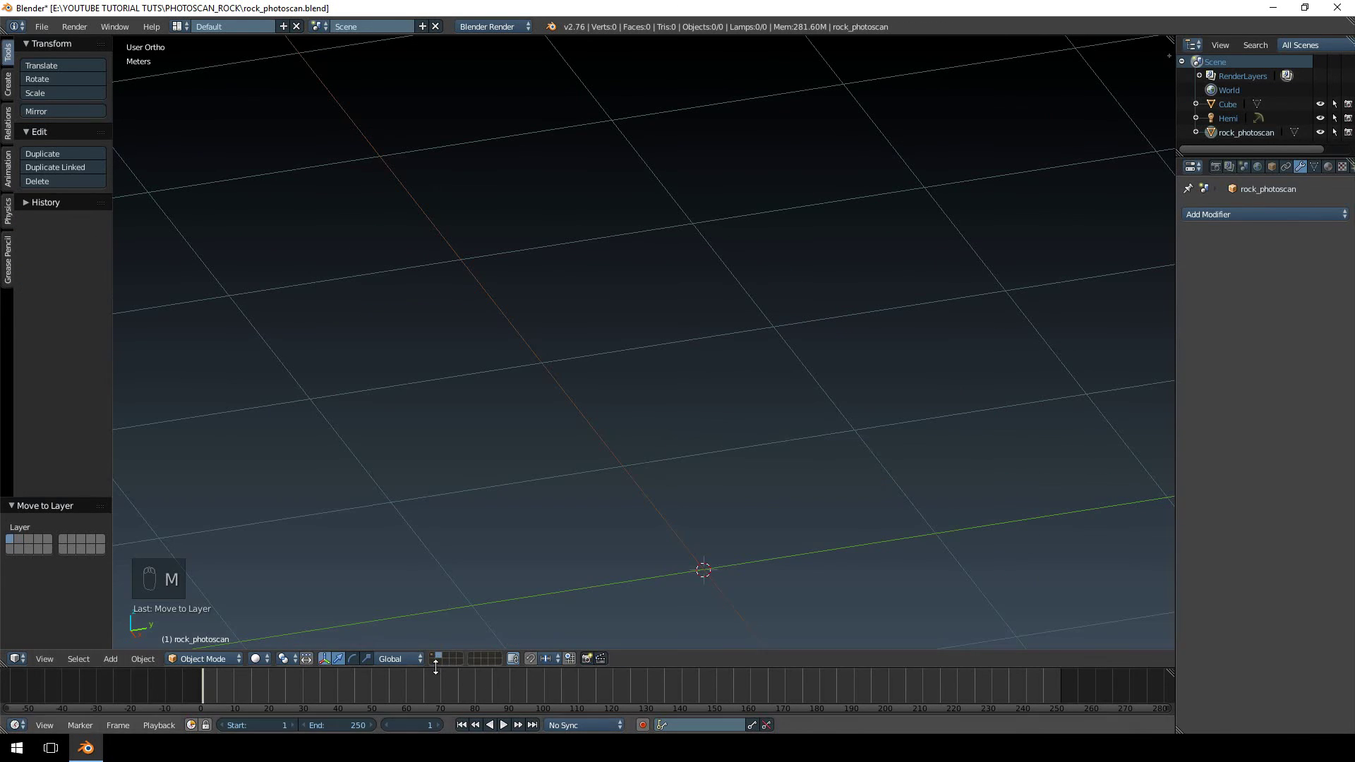
left_click(432, 655)
Enter edit mode on the cage, turn on snapping and set the snap element to Face
middle_click_drag(536, 564, 688, 543)
right_click(687, 549)
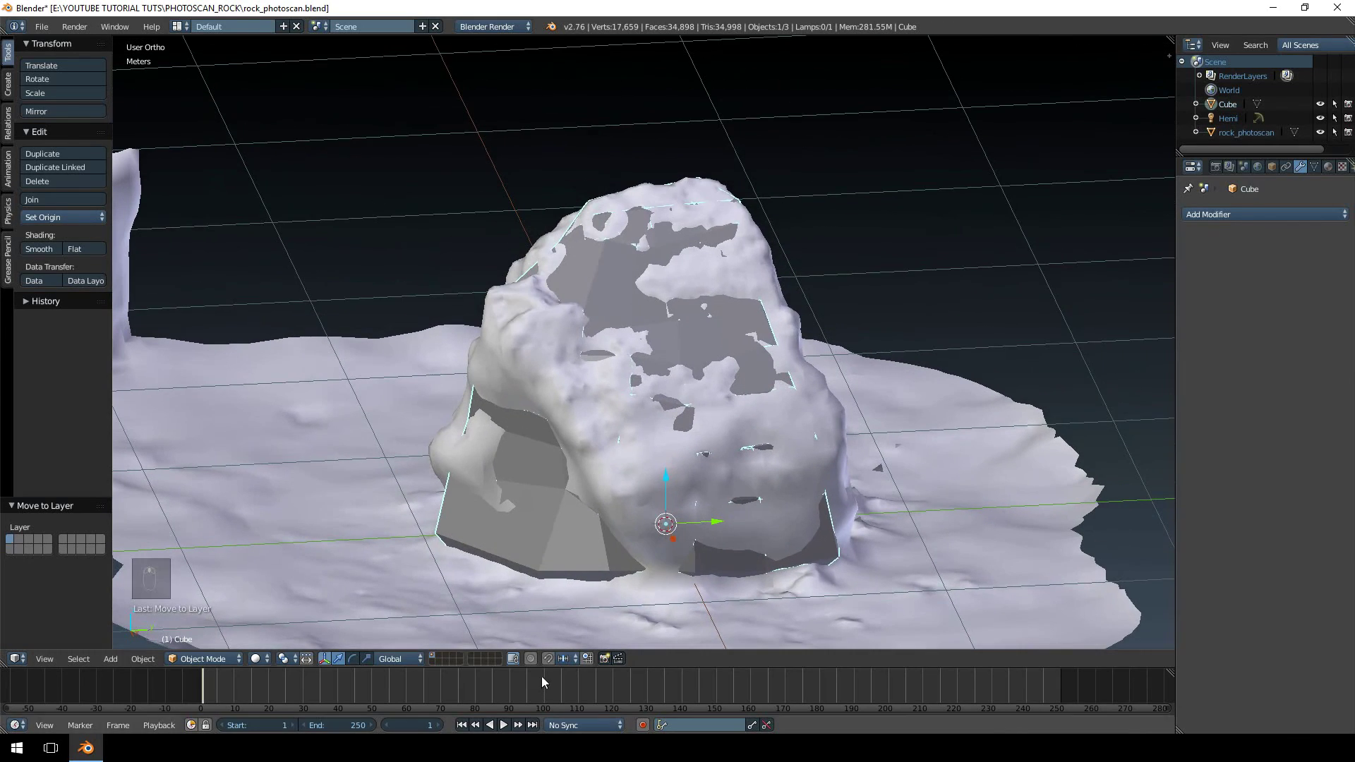
key("Tab")
key("z")
key("z")
middle_click_drag(696, 417, 625, 670)
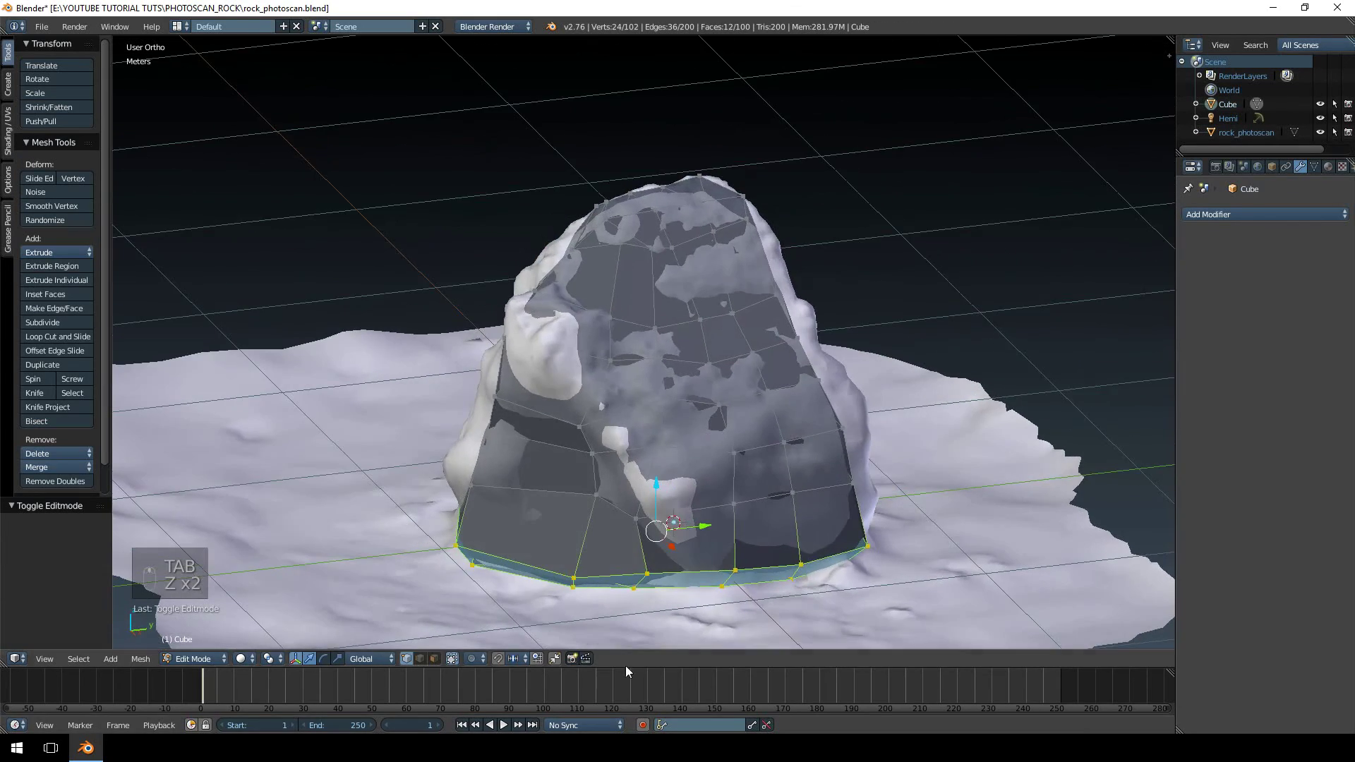
left_click(499, 658)
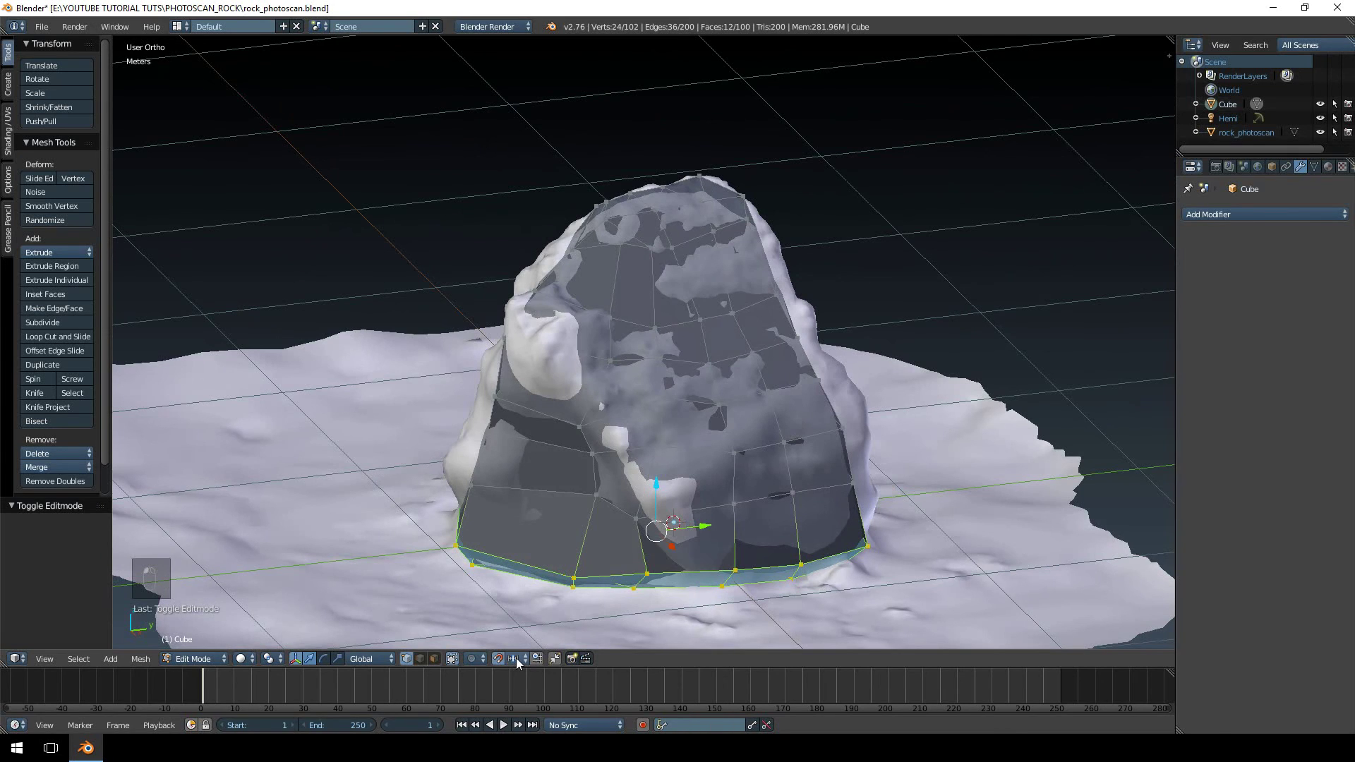
left_click(517, 659)
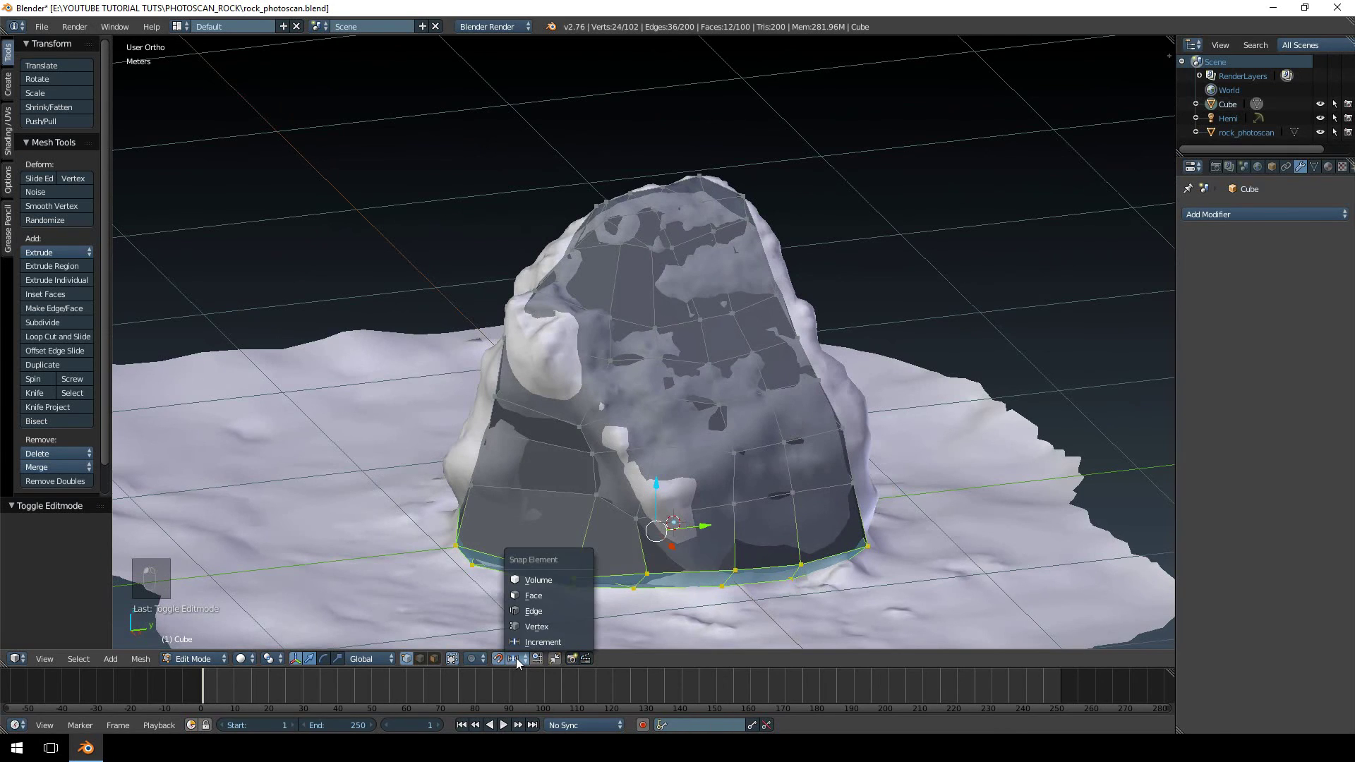
left_click(534, 597)
Snap cage vertices at the rock's narrow end onto the photoscan surface
middle_click_drag(621, 536, 662, 413)
right_click(663, 412)
key("g")
left_click(667, 407)
key("g")
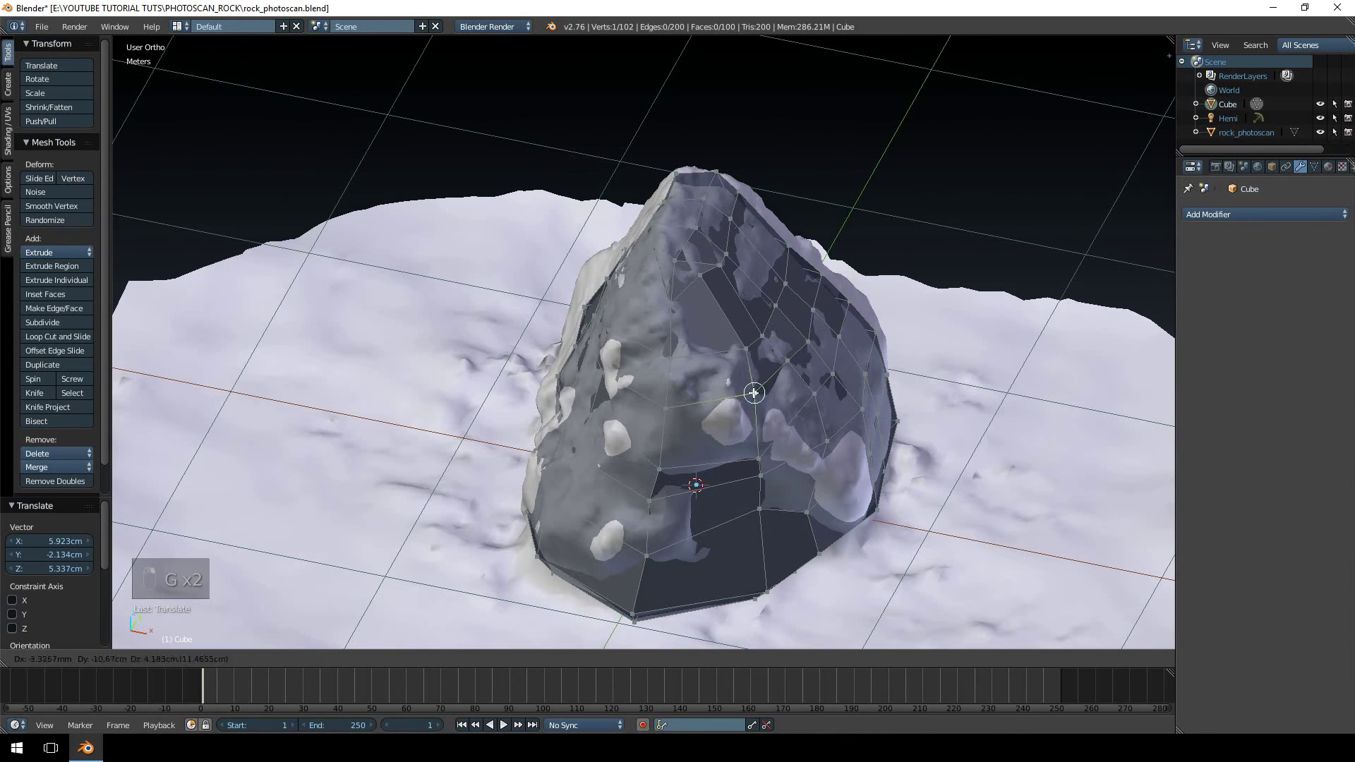
key("g")
left_click(726, 356)
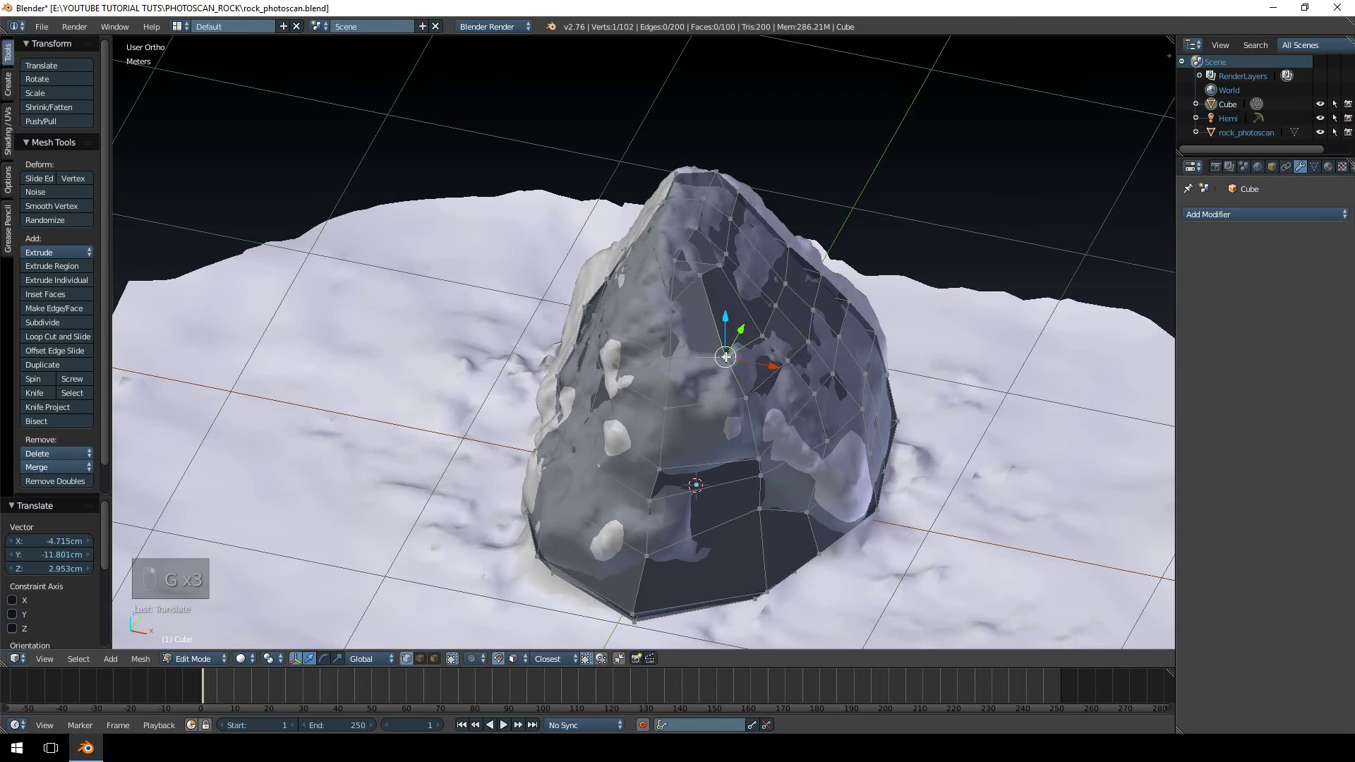
key("g")
left_click(753, 445)
key("g")
left_click(710, 449)
Snap more vertices along the narrow end, up to the area below the peak, onto the scan
middle_click_drag(711, 449, 614, 321)
key("g")
left_click(690, 443)
key("g")
left_click(690, 388)
mouse_move(690, 387)
middle_mouse_down()
mouse_move(652, 416)
mouse_move(710, 380)
middle_mouse_up()
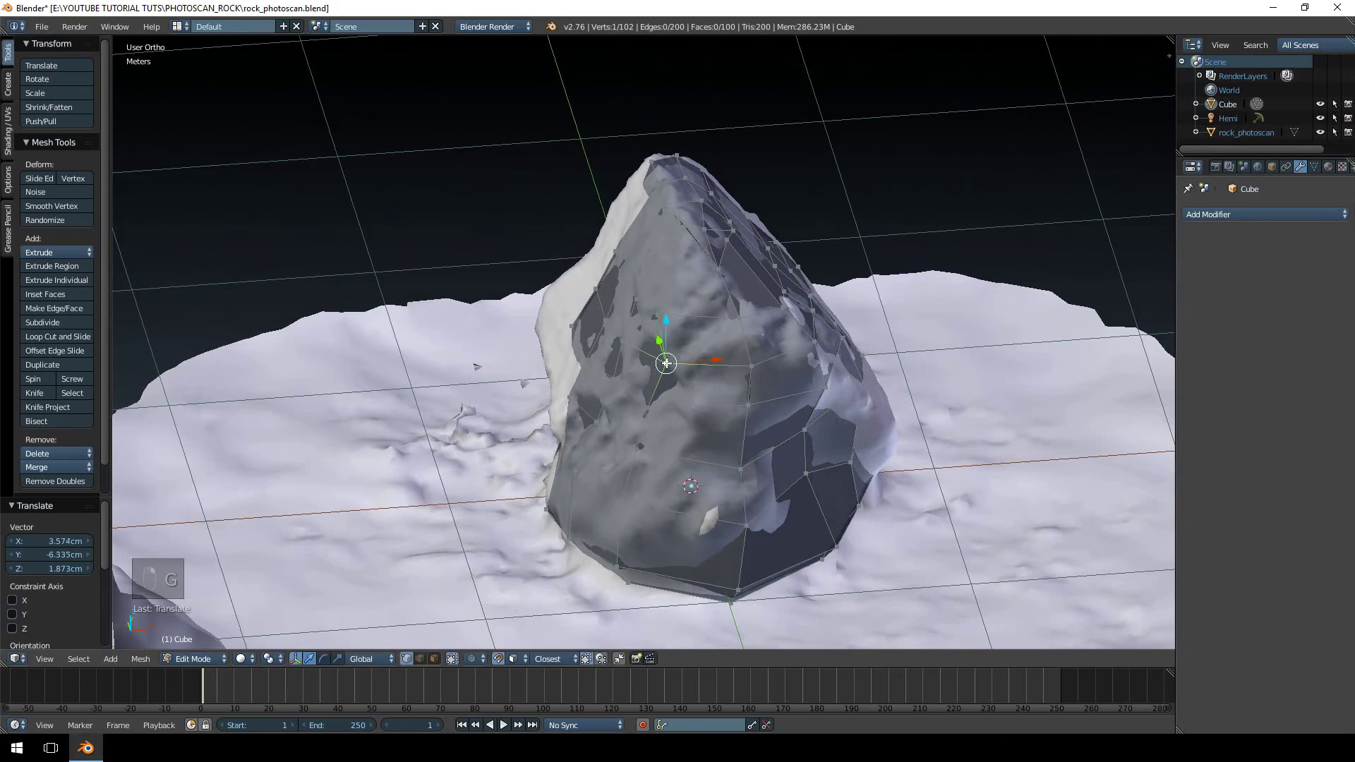
key("g")
left_click(680, 318)
middle_click_drag(679, 318, 647, 309)
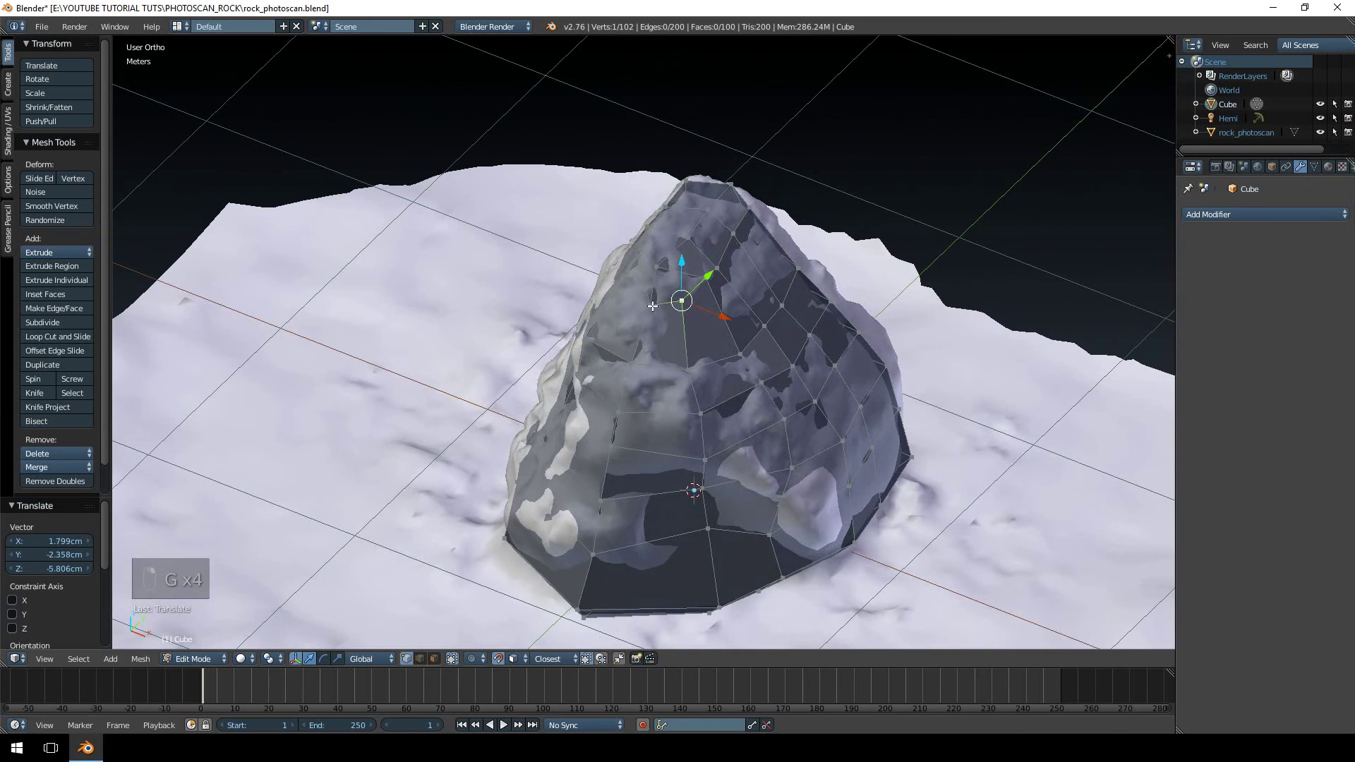
left_click(640, 301)
Snap vertices on the rock's broad front and back sides onto the photoscan surface
middle_click_drag(640, 301, 643, 487)
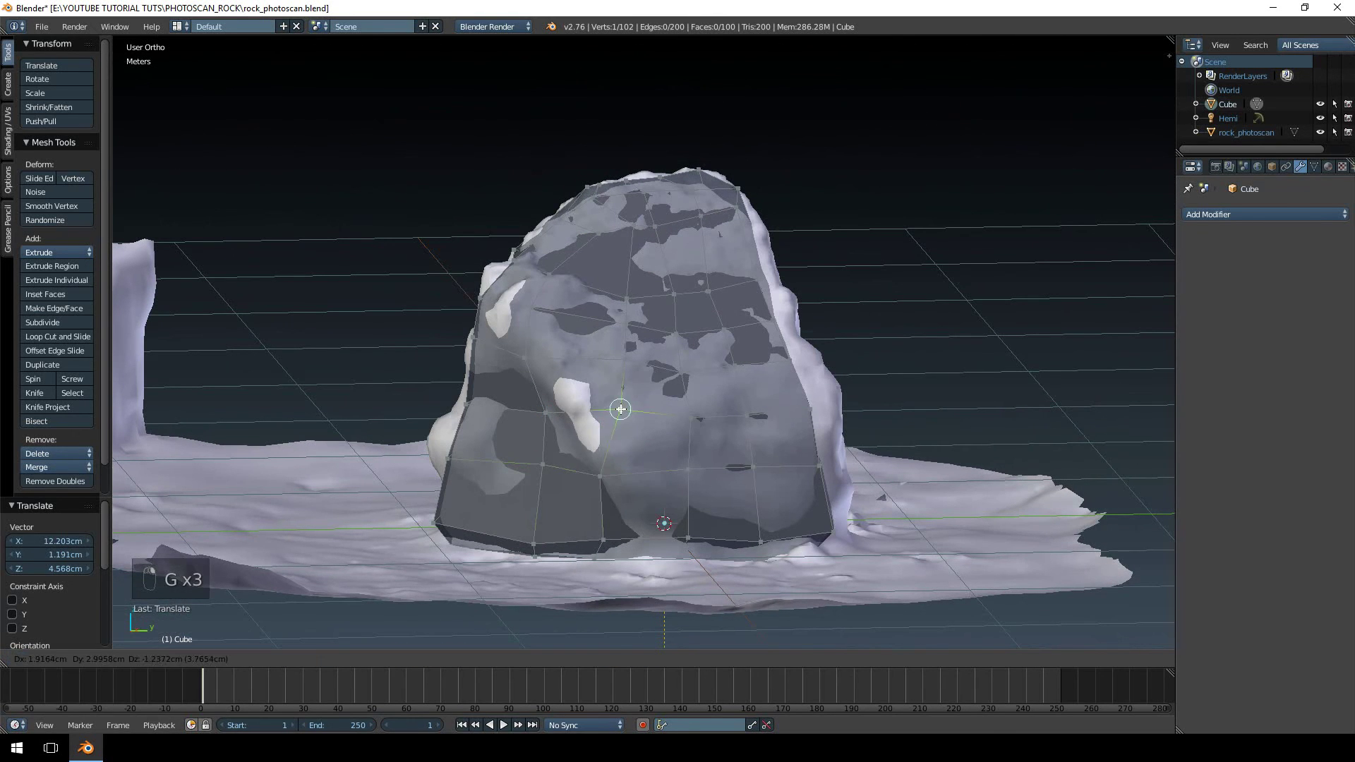
middle_click_drag(526, 375, 628, 350)
left_click(780, 417)
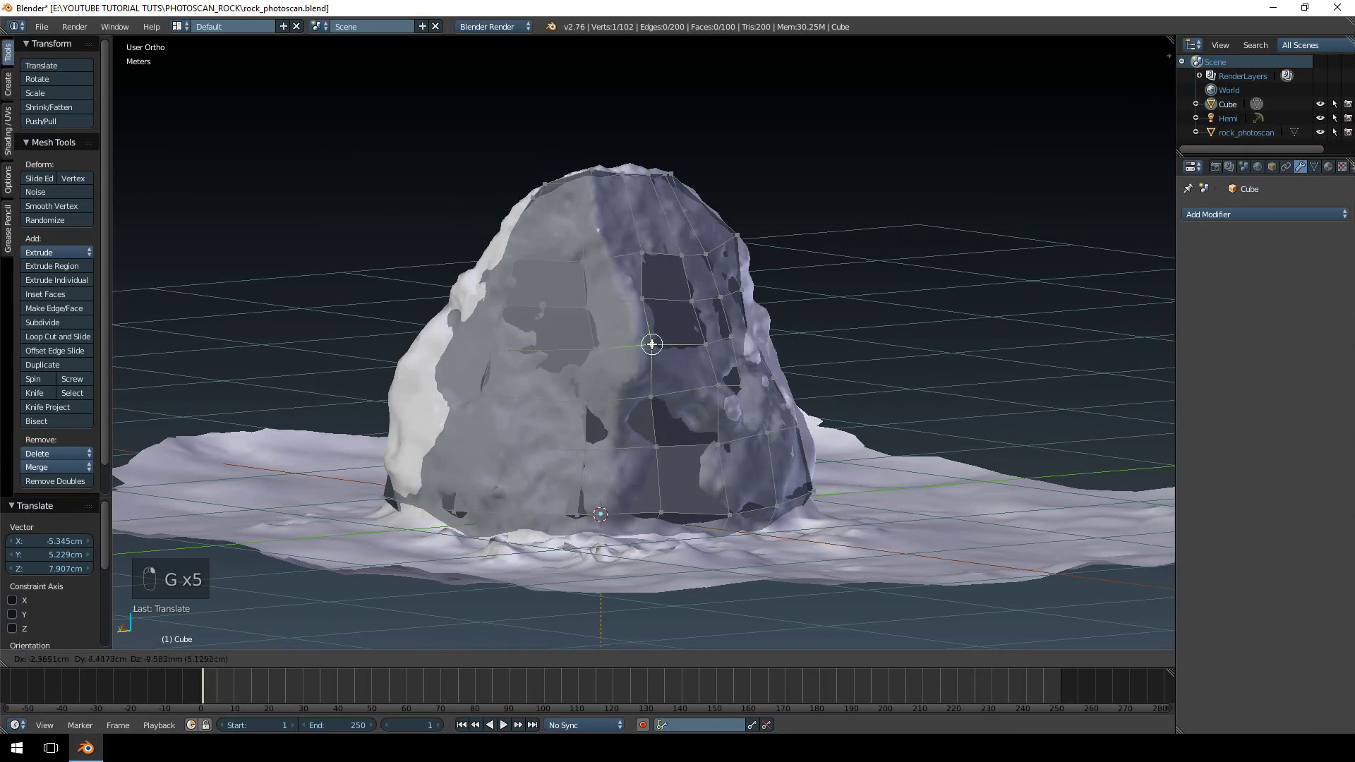
middle_click_drag(728, 354, 744, 388)
right_click(669, 476)
key("g")
key("g")
left_click(685, 380)
key("g")
left_click(696, 369)
key("g")
left_click(713, 323)
Leave edit mode and apply smooth shading to the cage
scroll(826, 376, "down", 4)
middle_click_drag(825, 376, 791, 379)
middle_click_drag(674, 351, 494, 388)
scroll(702, 402, "up", 5)
scroll(703, 402, "down", 5)
key("Tab")
middle_click_drag(426, 280, 444, 287)
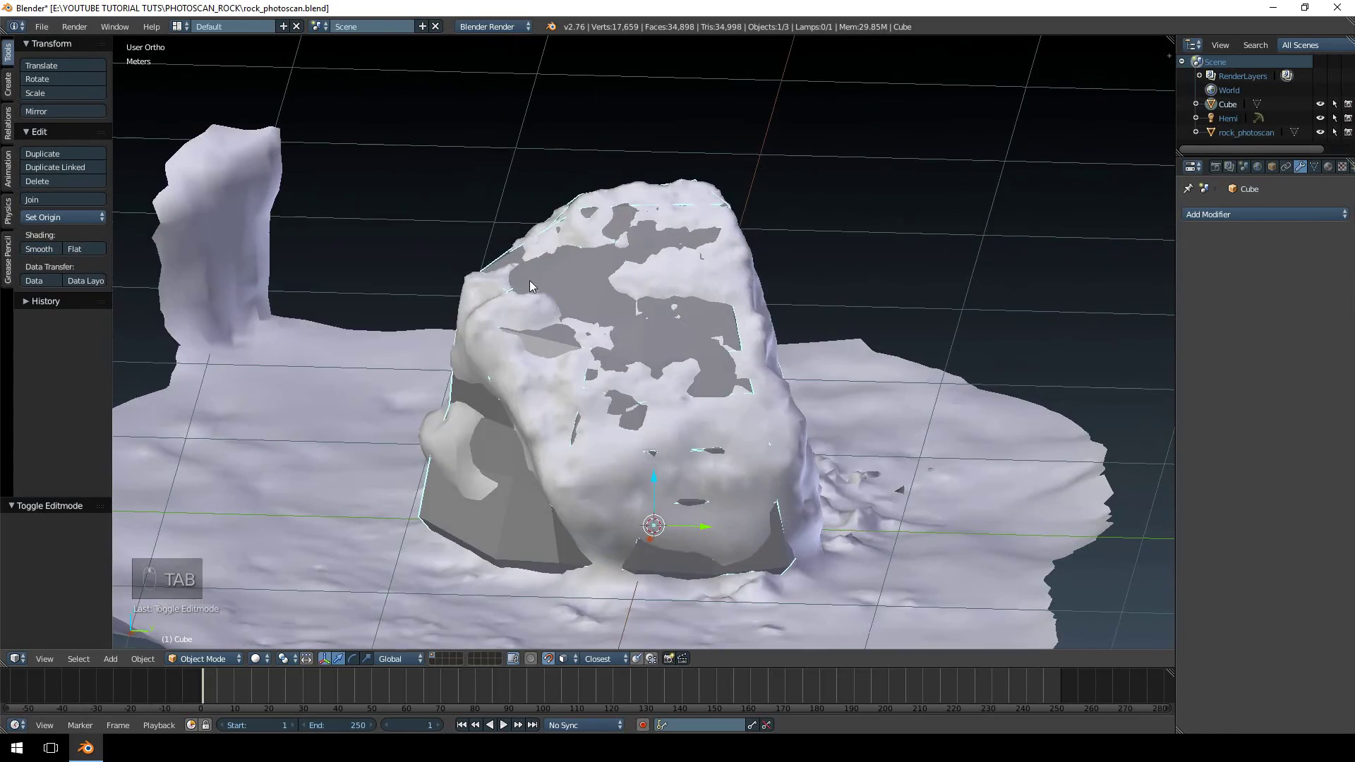
middle_click_drag(347, 291, 858, 323)
mouse_move(615, 365)
middle_mouse_down()
mouse_move(628, 360)
mouse_move(568, 387)
mouse_move(567, 374)
middle_mouse_up()
left_click(39, 248)
Move the rock_photoscan object to the second layer
right_click(782, 414)
key("m")
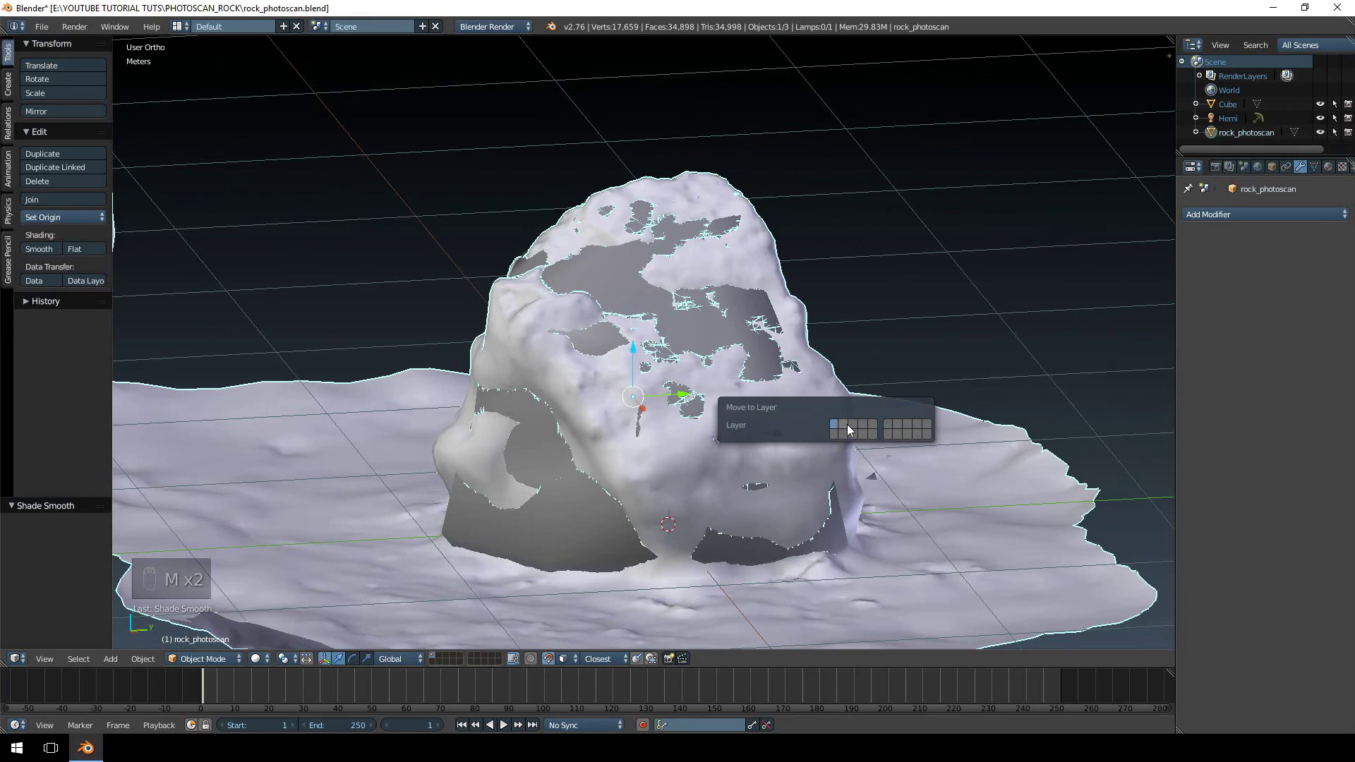
left_click(846, 421)
Enter edit mode on the cage and reposition the vertex at the dark crease below the peak
right_click(648, 323)
middle_click_drag(648, 324, 757, 362)
key("Tab")
key("Tab")
key("Tab")
scroll(790, 310, "up", 3)
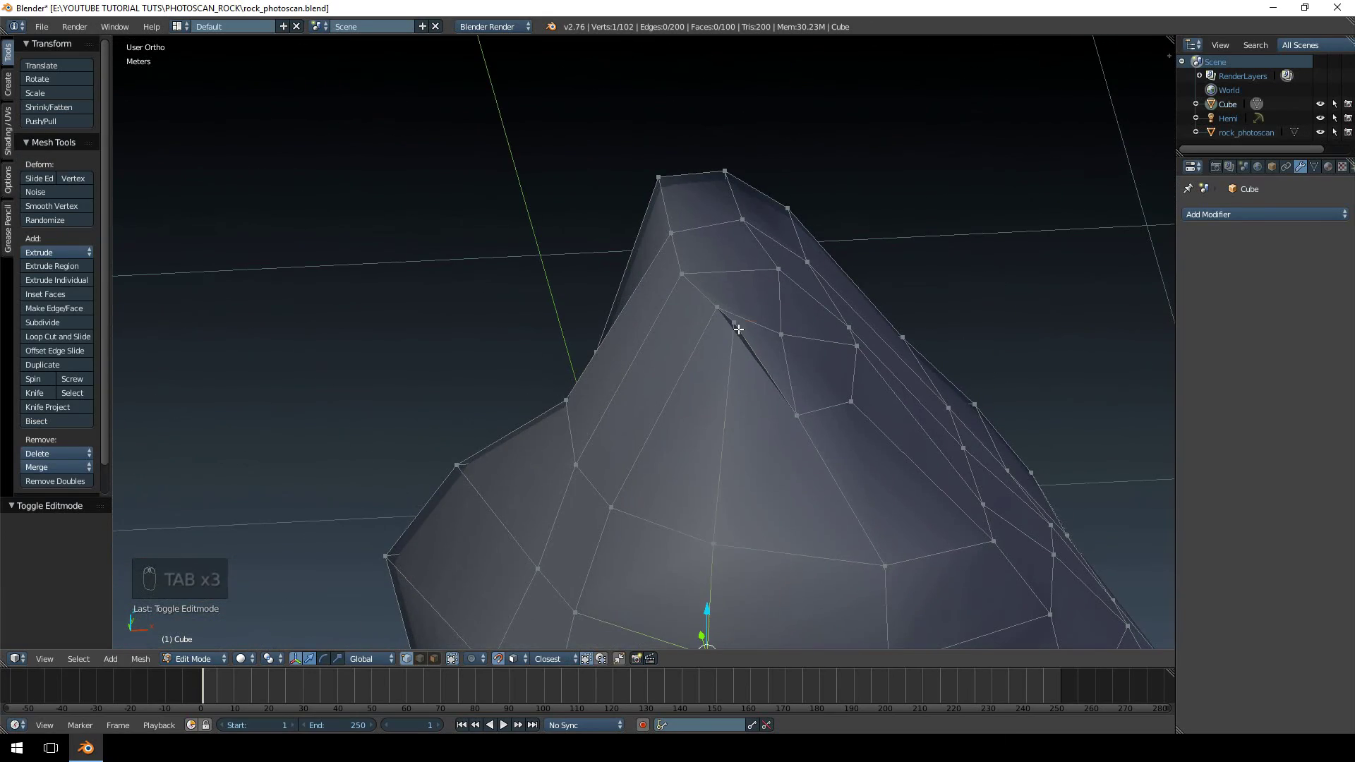
key("g")
right_click(736, 352)
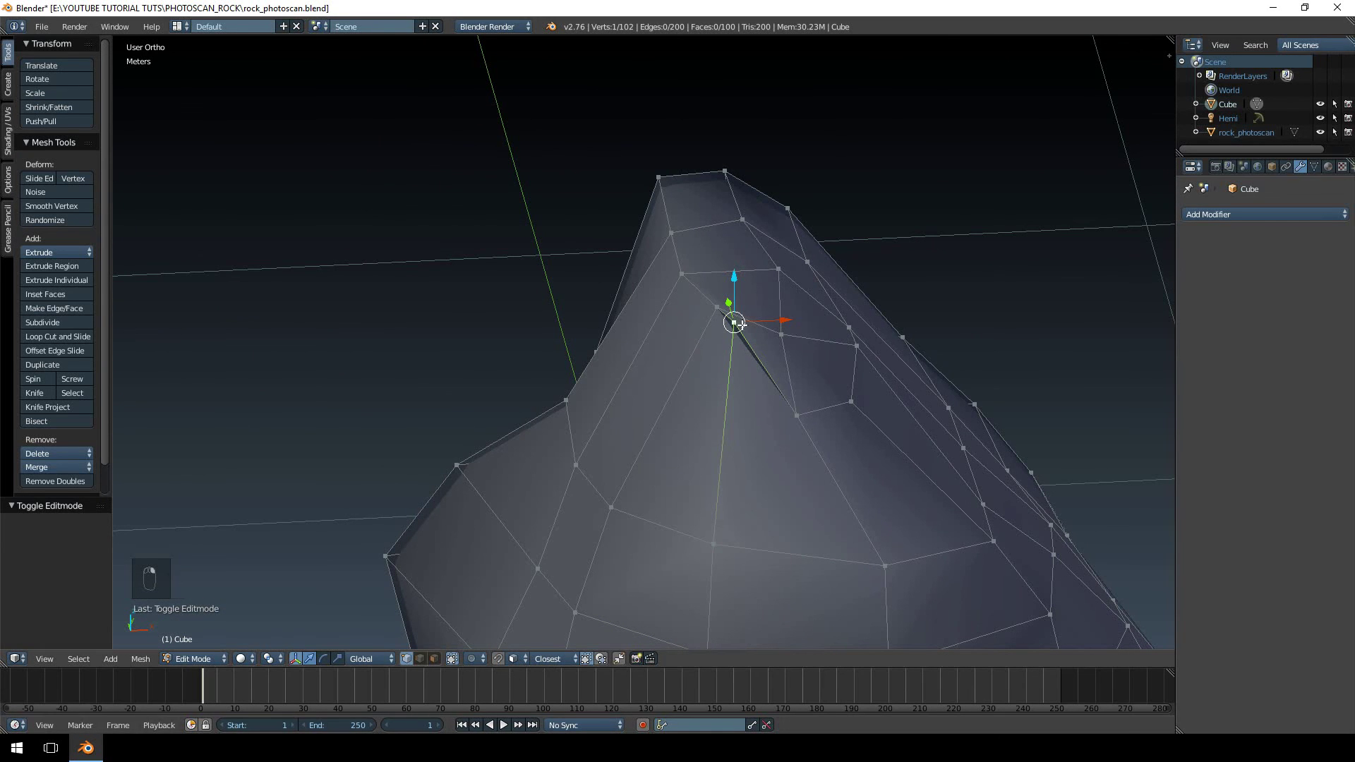
key("g")
left_click(742, 382)
Shift the crease vertex 3.28 cm along the Z axis and lower it by 4.115 cm
middle_click_drag(742, 382, 898, 216)
key("g")
key("z")
left_click(960, 222)
left_click_drag(901, 168, 900, 164)
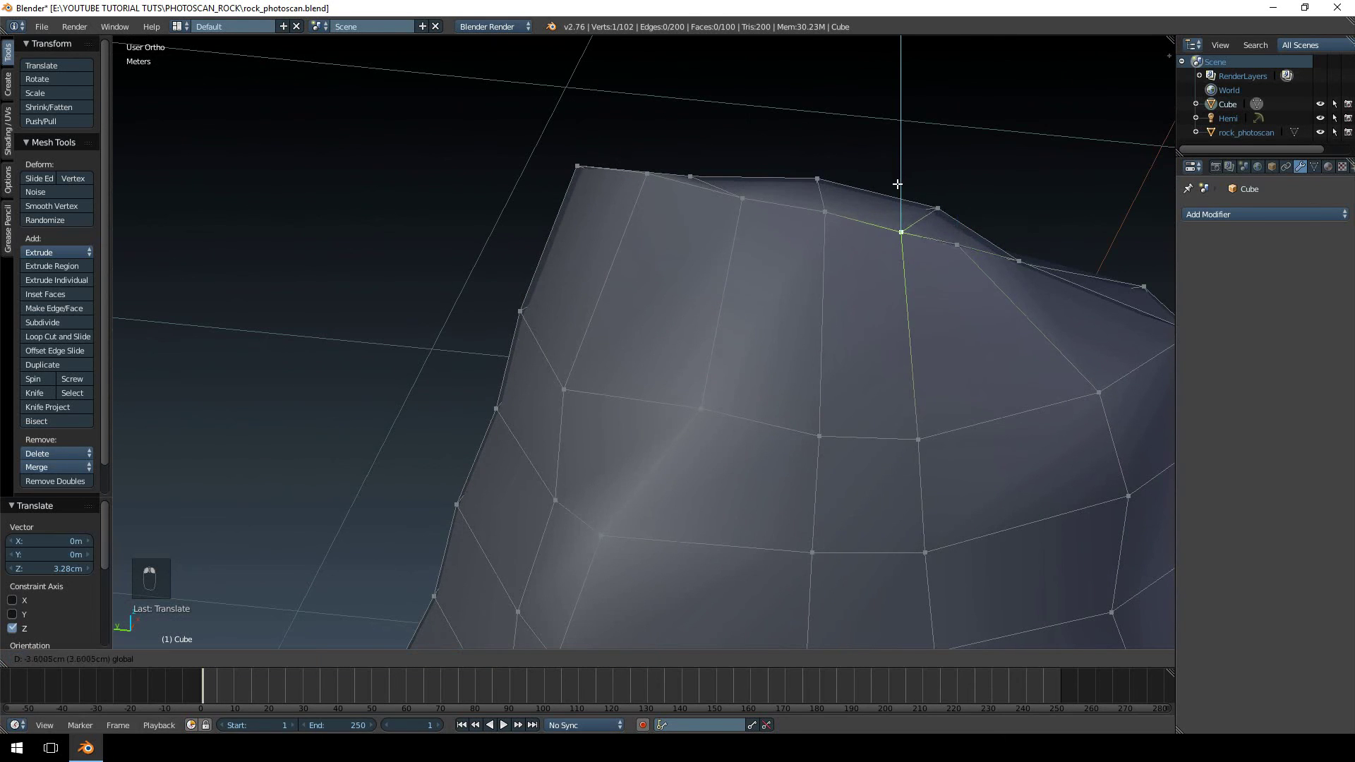
left_click(896, 185)
Select the full edge loop around the rock's upper rim and bevel it with 1 segment and an offset of about 2.45
middle_click_drag(896, 186, 658, 215)
left_click(658, 216, "ctrl")
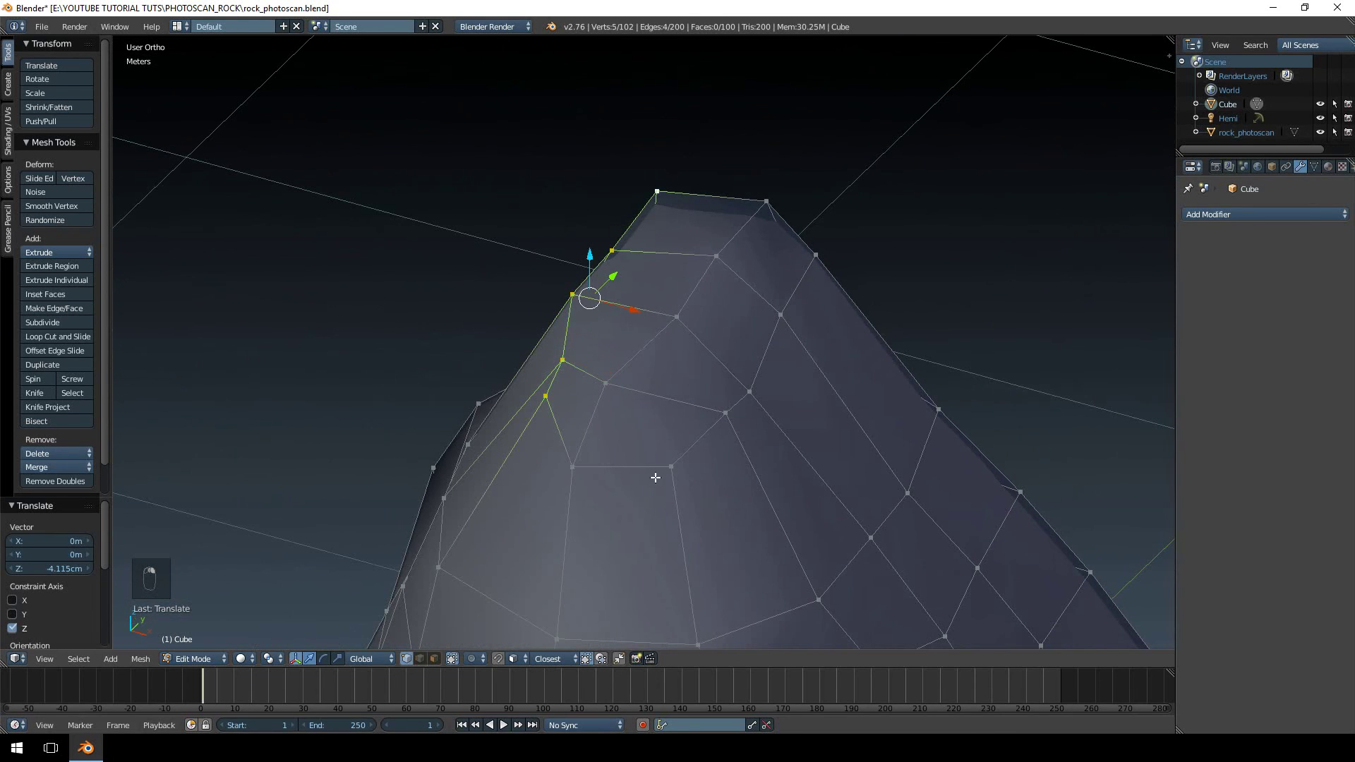
right_click(654, 478, "alt+shift")
middle_click_drag(653, 471, 712, 259)
key("ctrl+b")
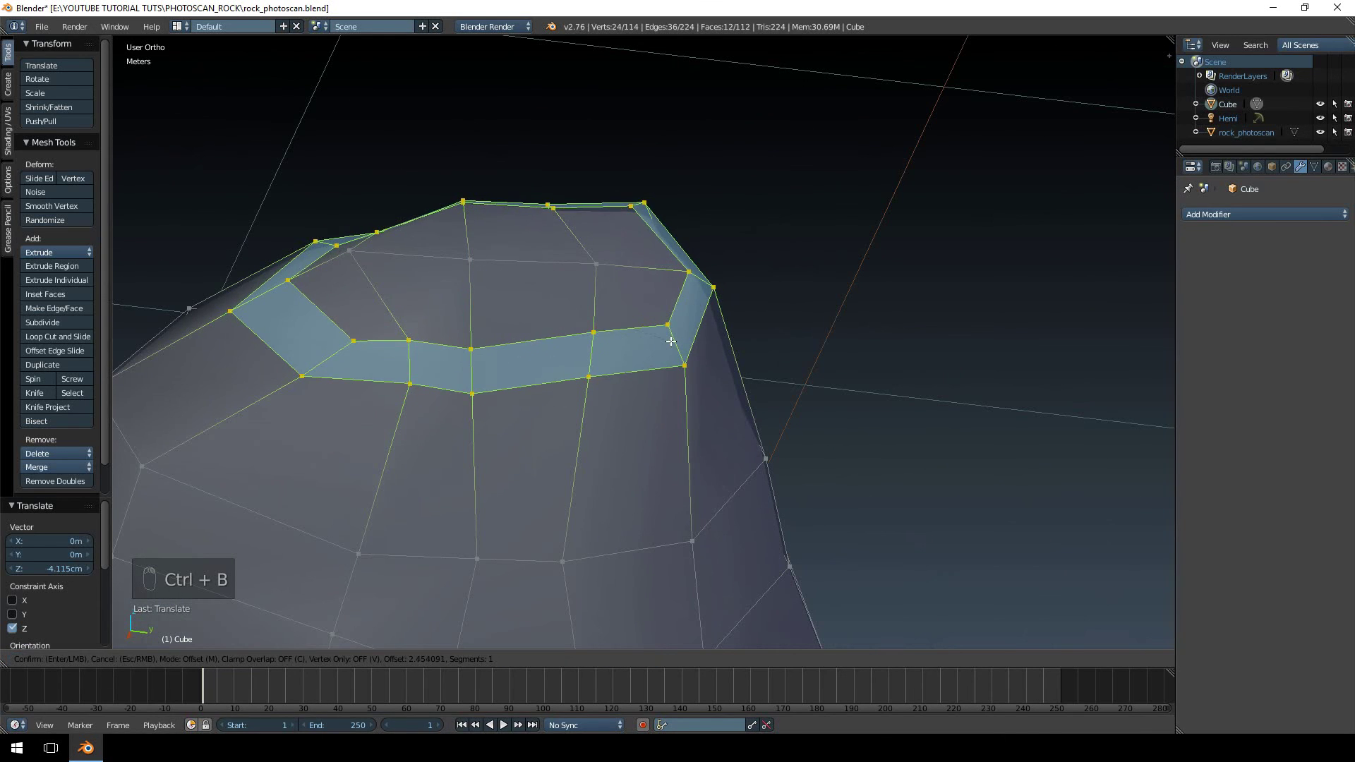
left_click(672, 343)
Leave edit mode and examine the smooth-shaded rock's bevelled top and overall silhouette from several angles
middle_click_drag(671, 343, 544, 292)
scroll(545, 291, "down", 3)
key("Tab")
middle_click_drag(635, 336, 778, 315)
scroll(659, 351, "up", 4)
key("Tab")
key("Tab")
scroll(781, 325, "down", 6)
middle_click_drag(705, 351, 776, 353)
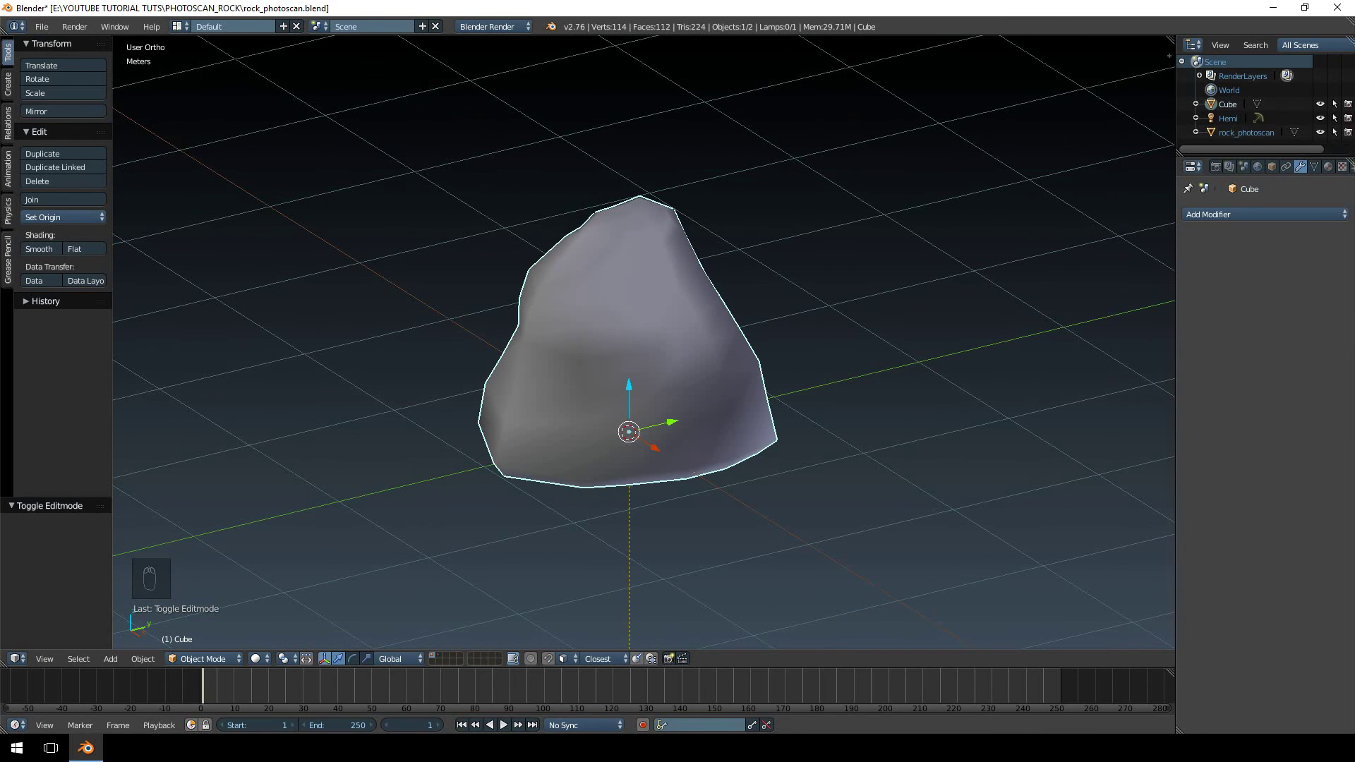
middle_click_drag(858, 429, 960, 405)
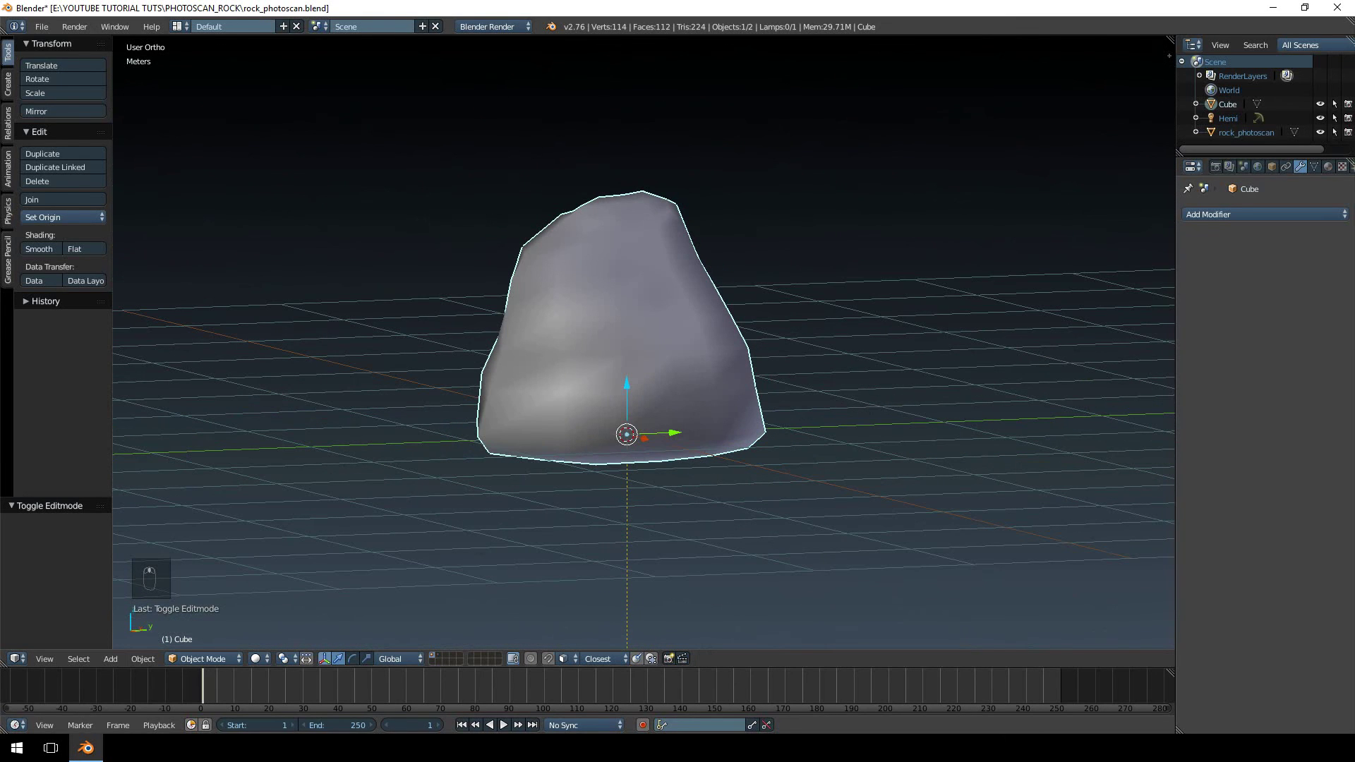